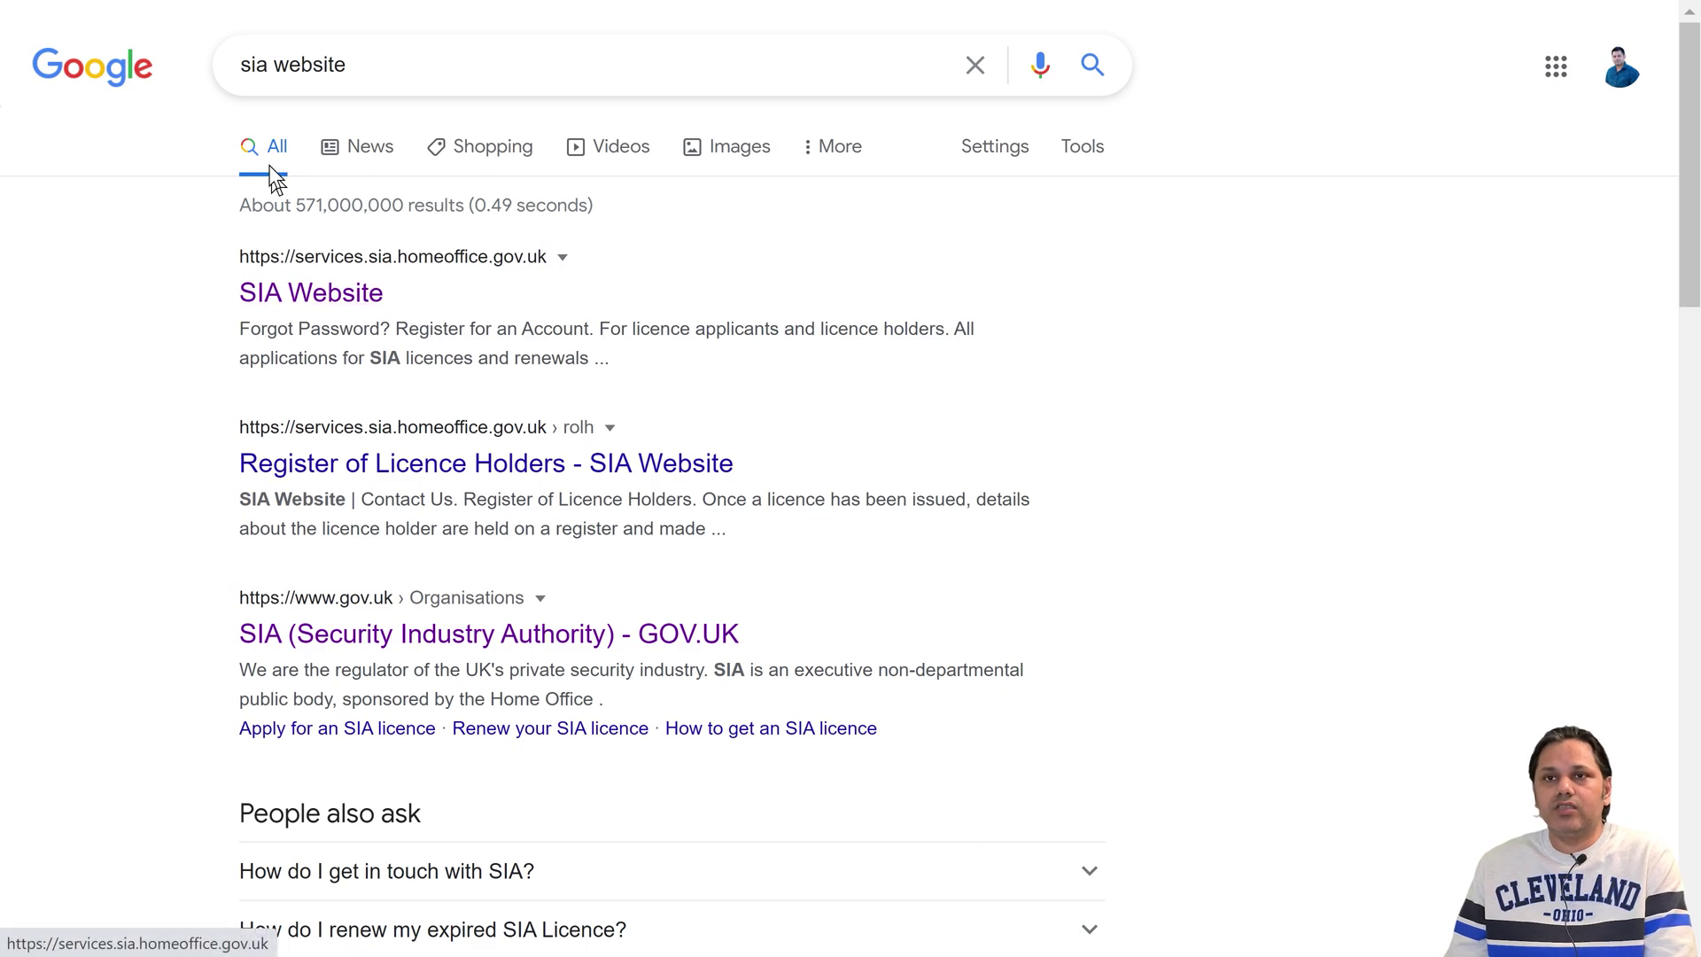
# - Go to the SIA website and choose 'Register for a Personal Account'
pyautogui.click(281, 306)
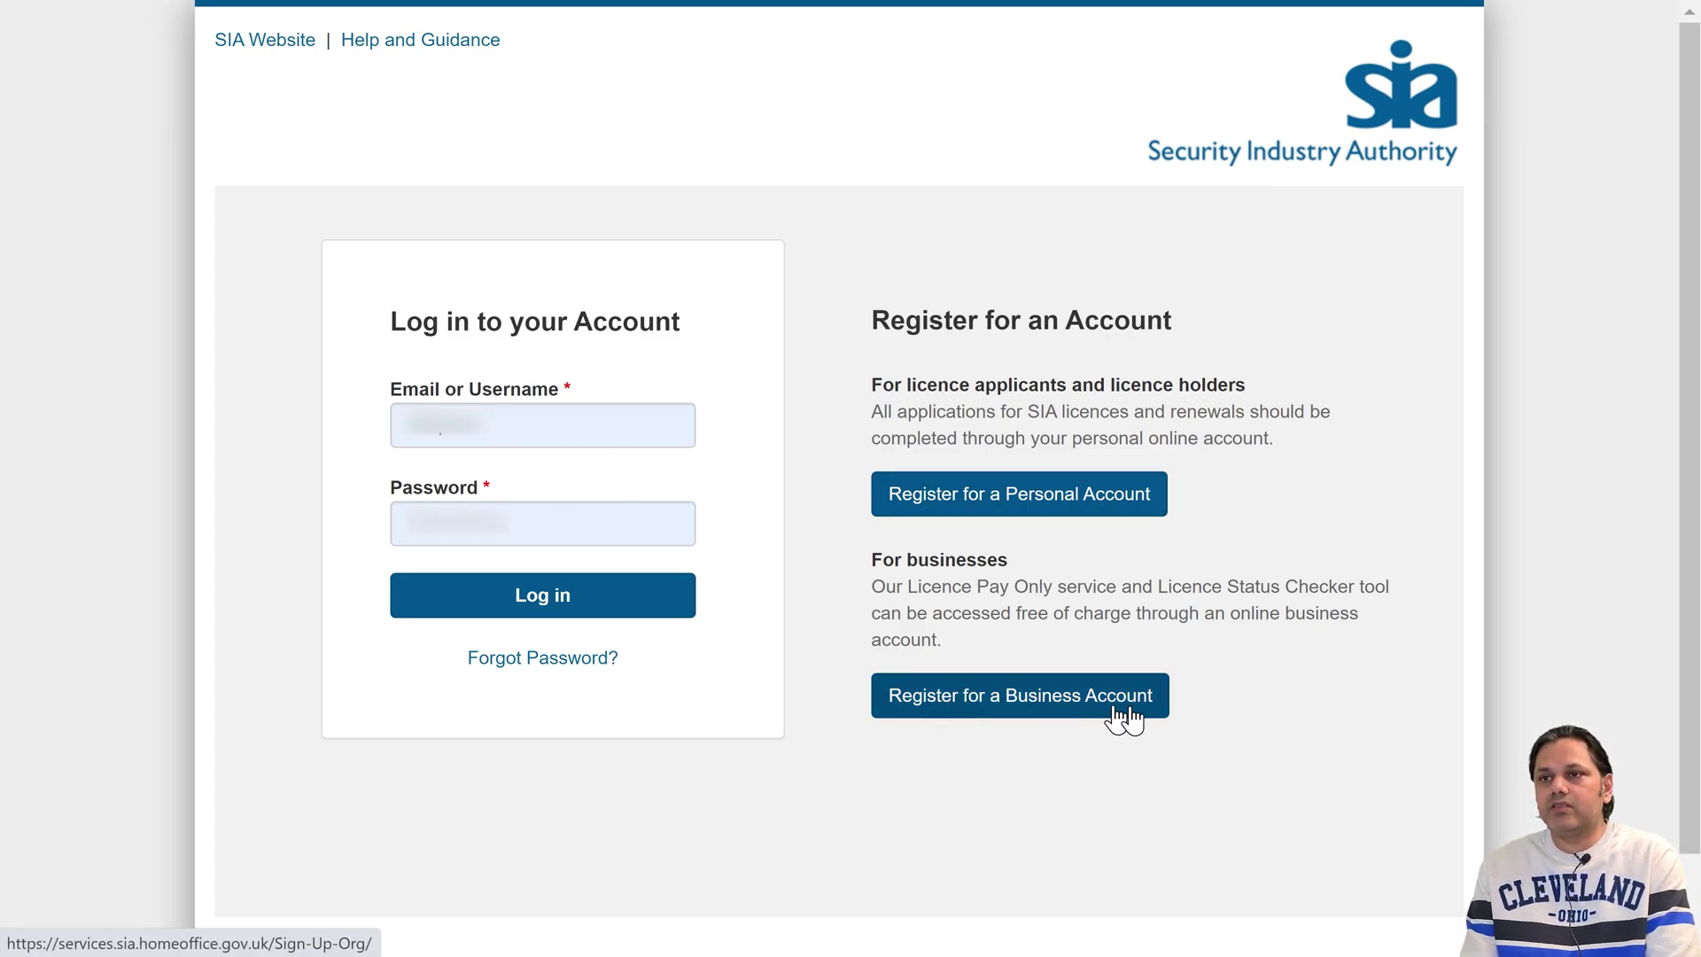
pyautogui.click(963, 498)
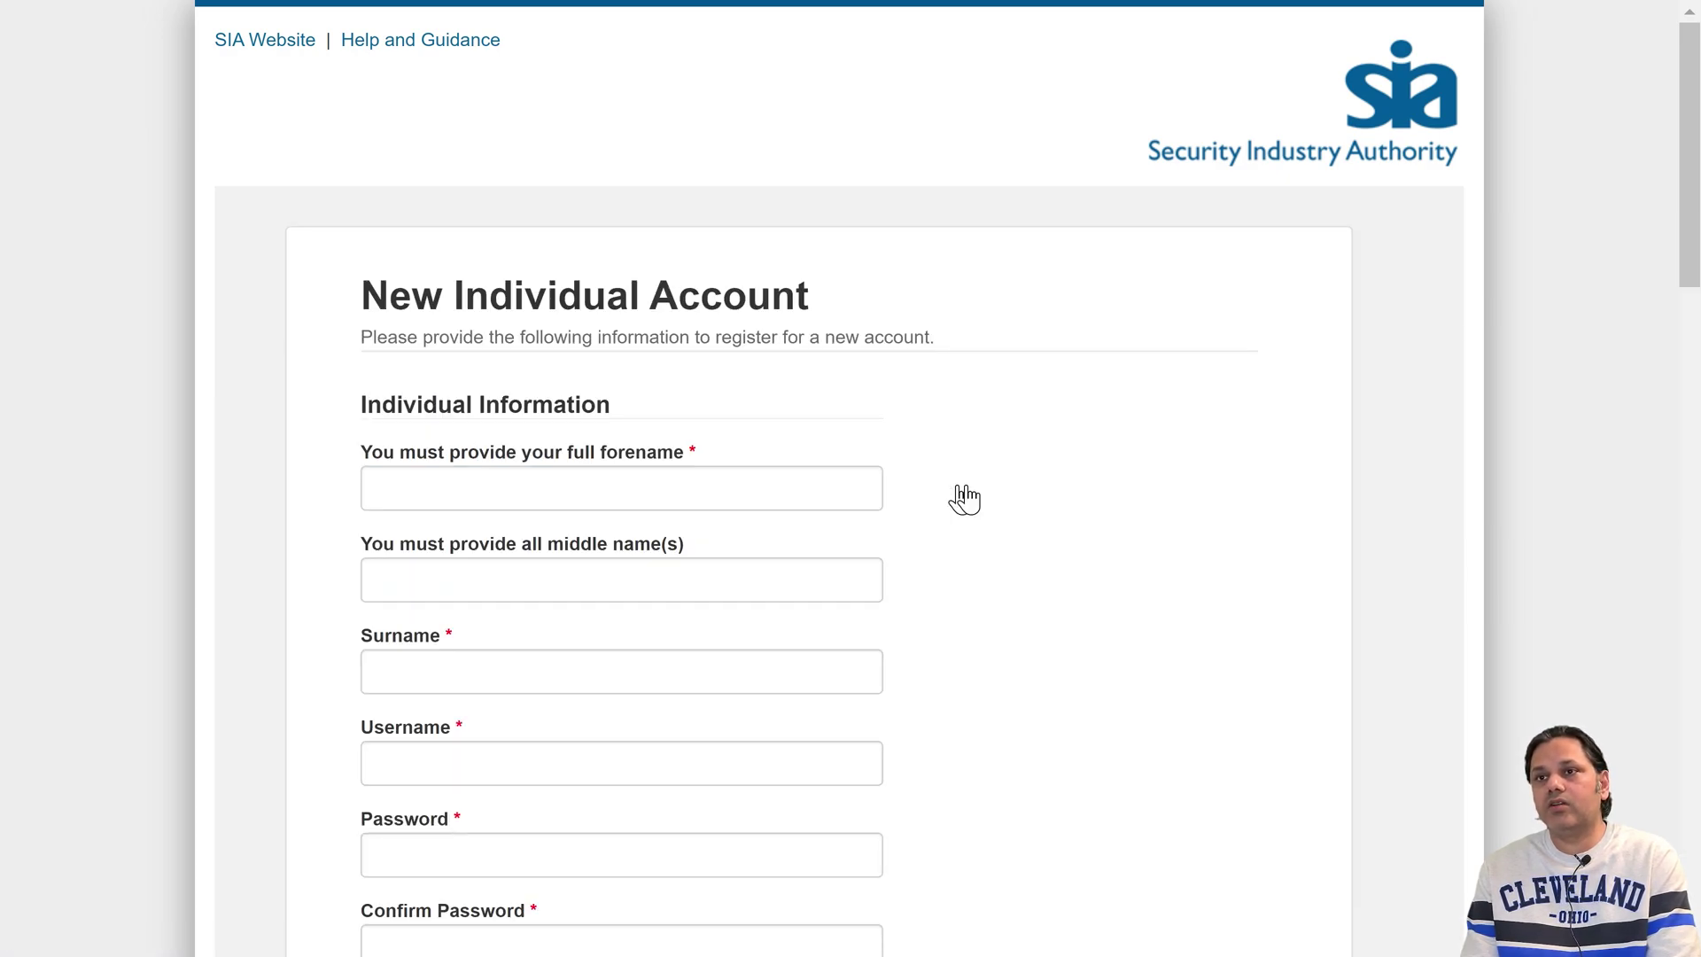
# - Enter the applicant's forename, surname and username, leaving middle name blank and fixing a stray character
pyautogui.scroll(-3, 853, 484)
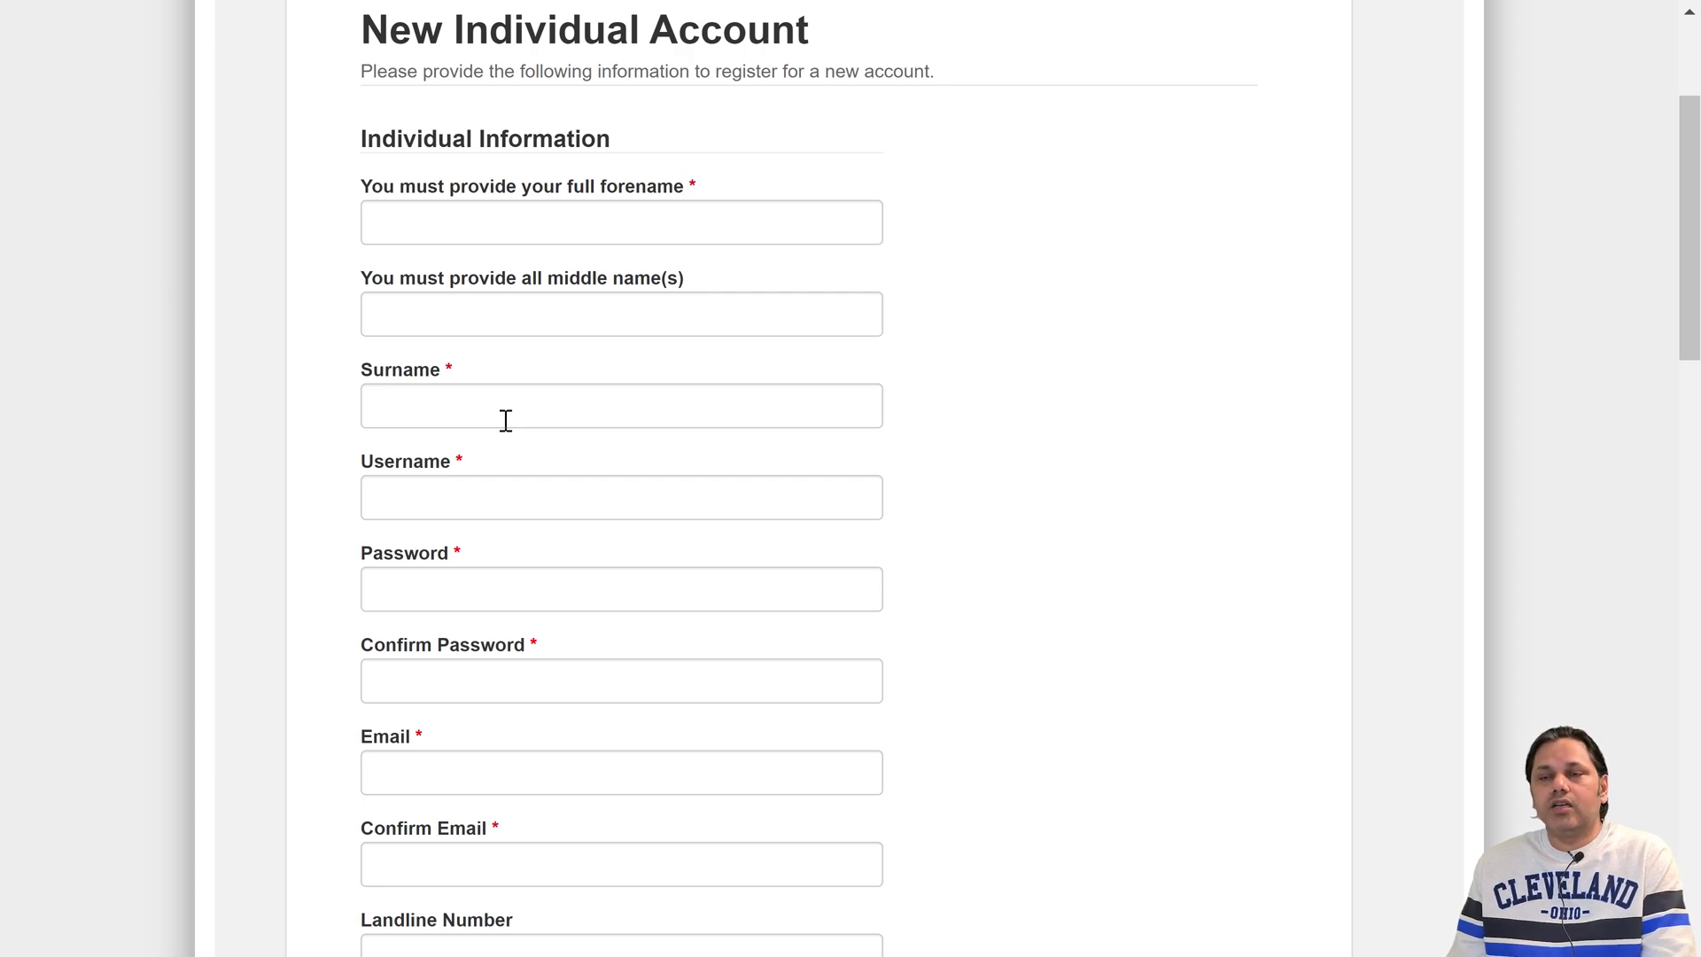
pyautogui.click(465, 230)
pyautogui.write('MUHAMMAD')
pyautogui.press('Tab')
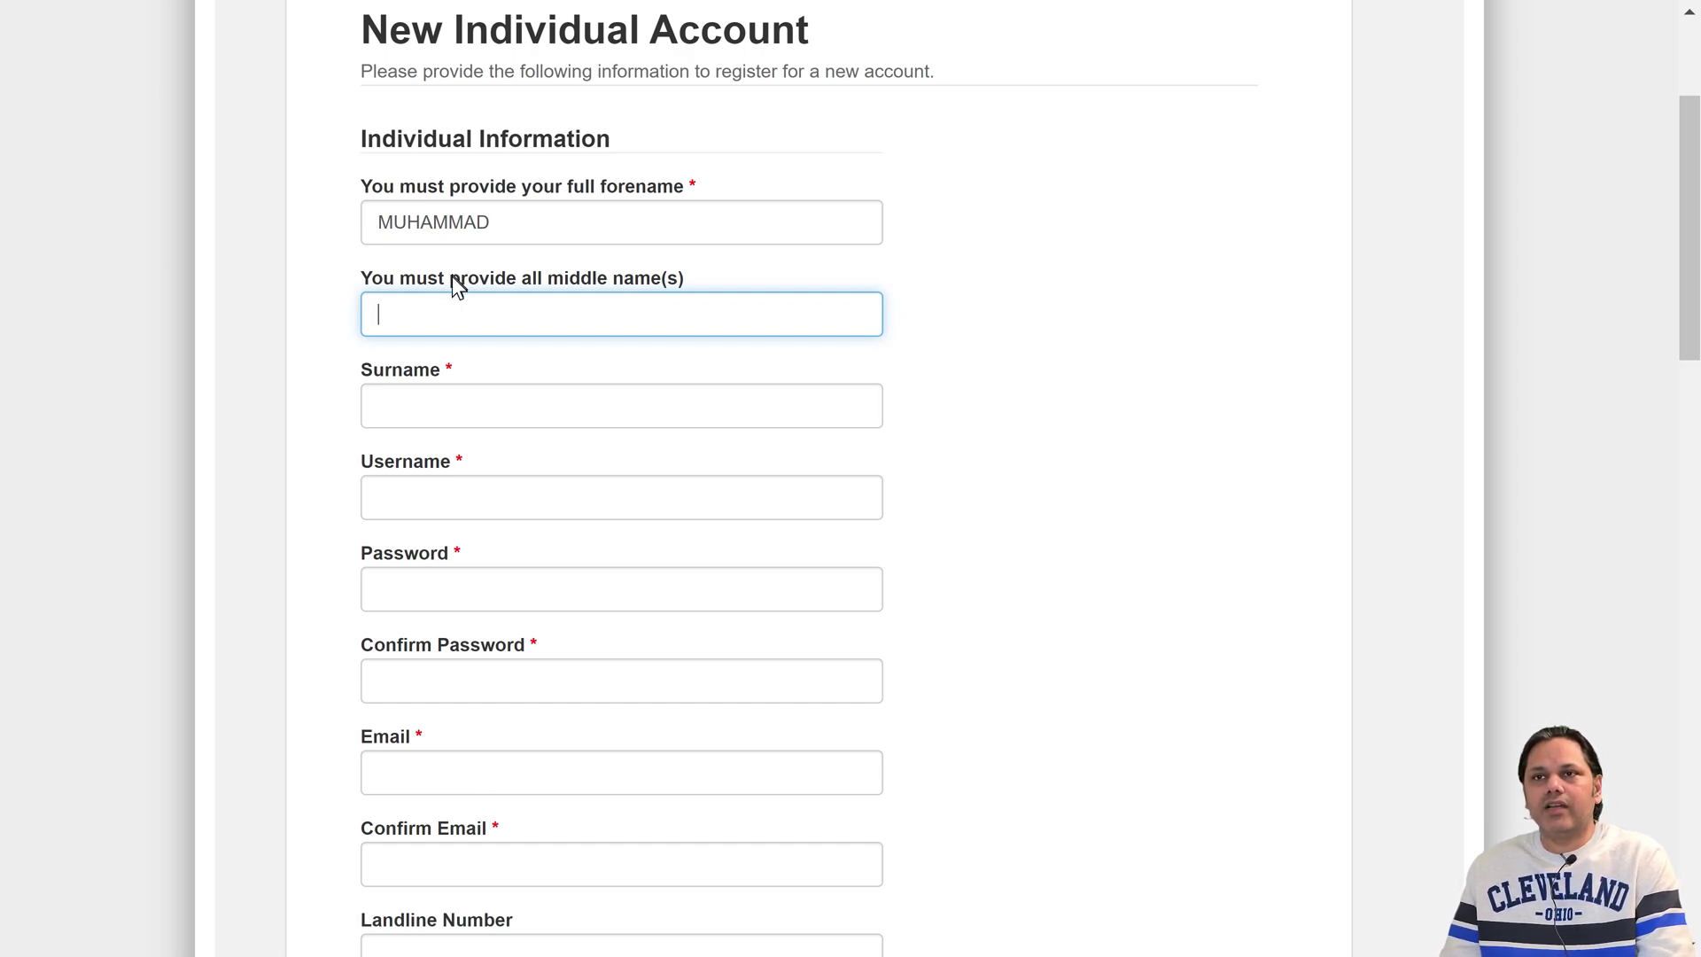
pyautogui.click(406, 406)
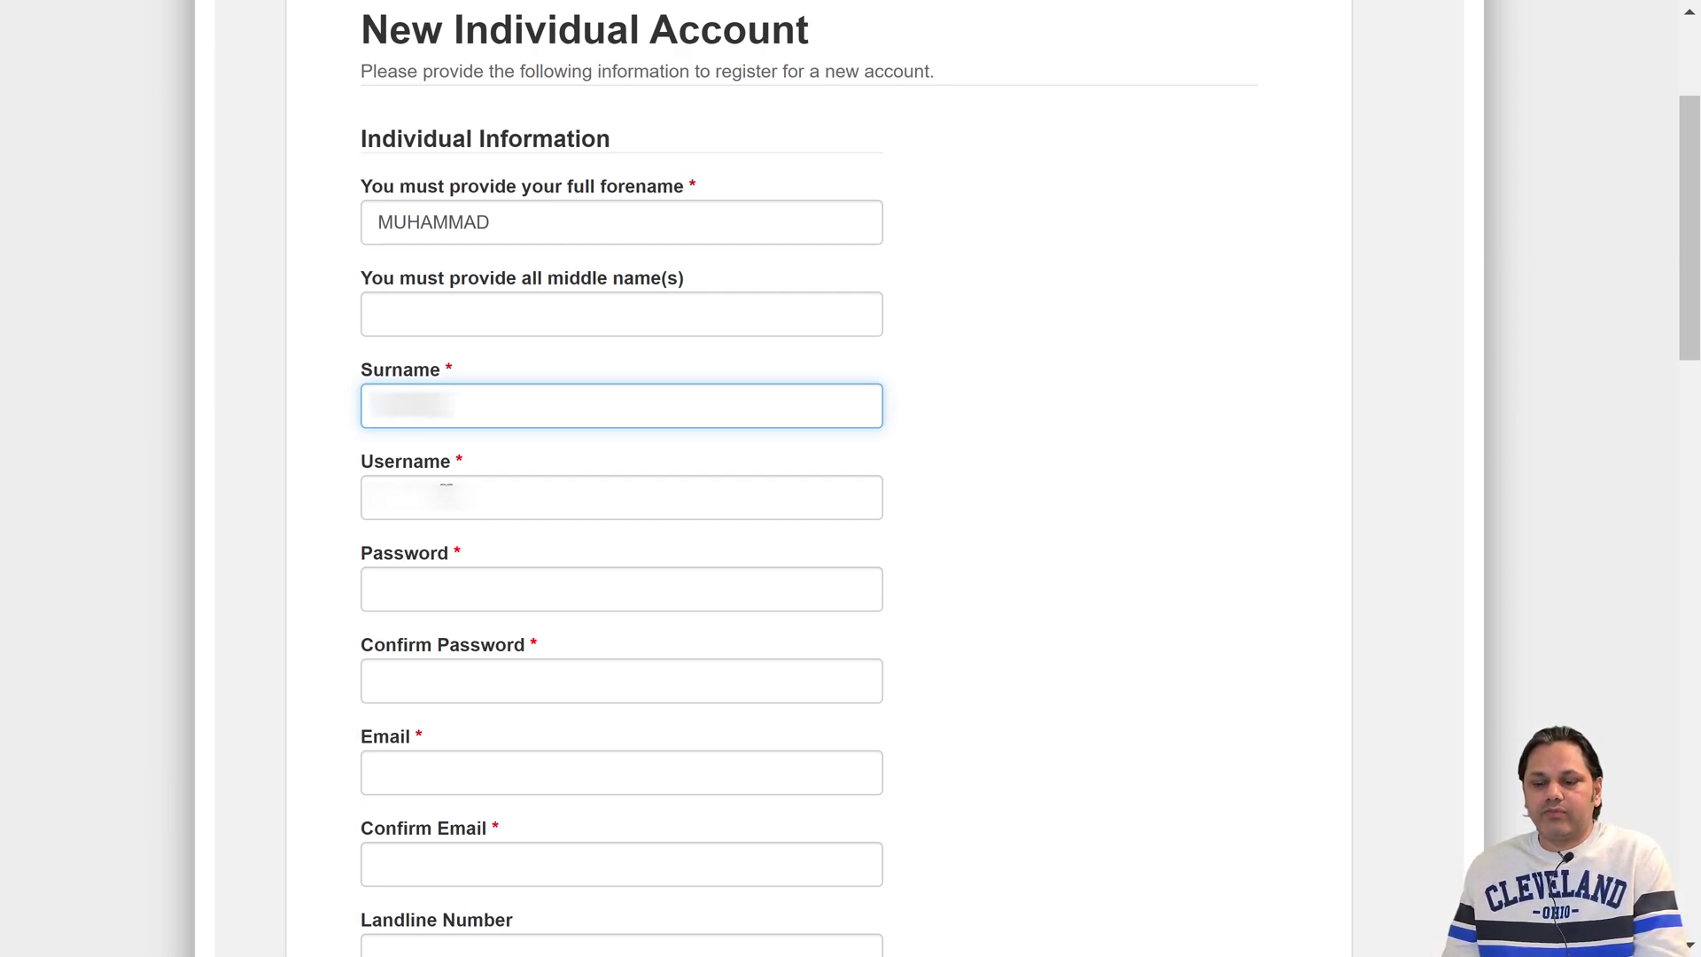
pyautogui.click(446, 493)
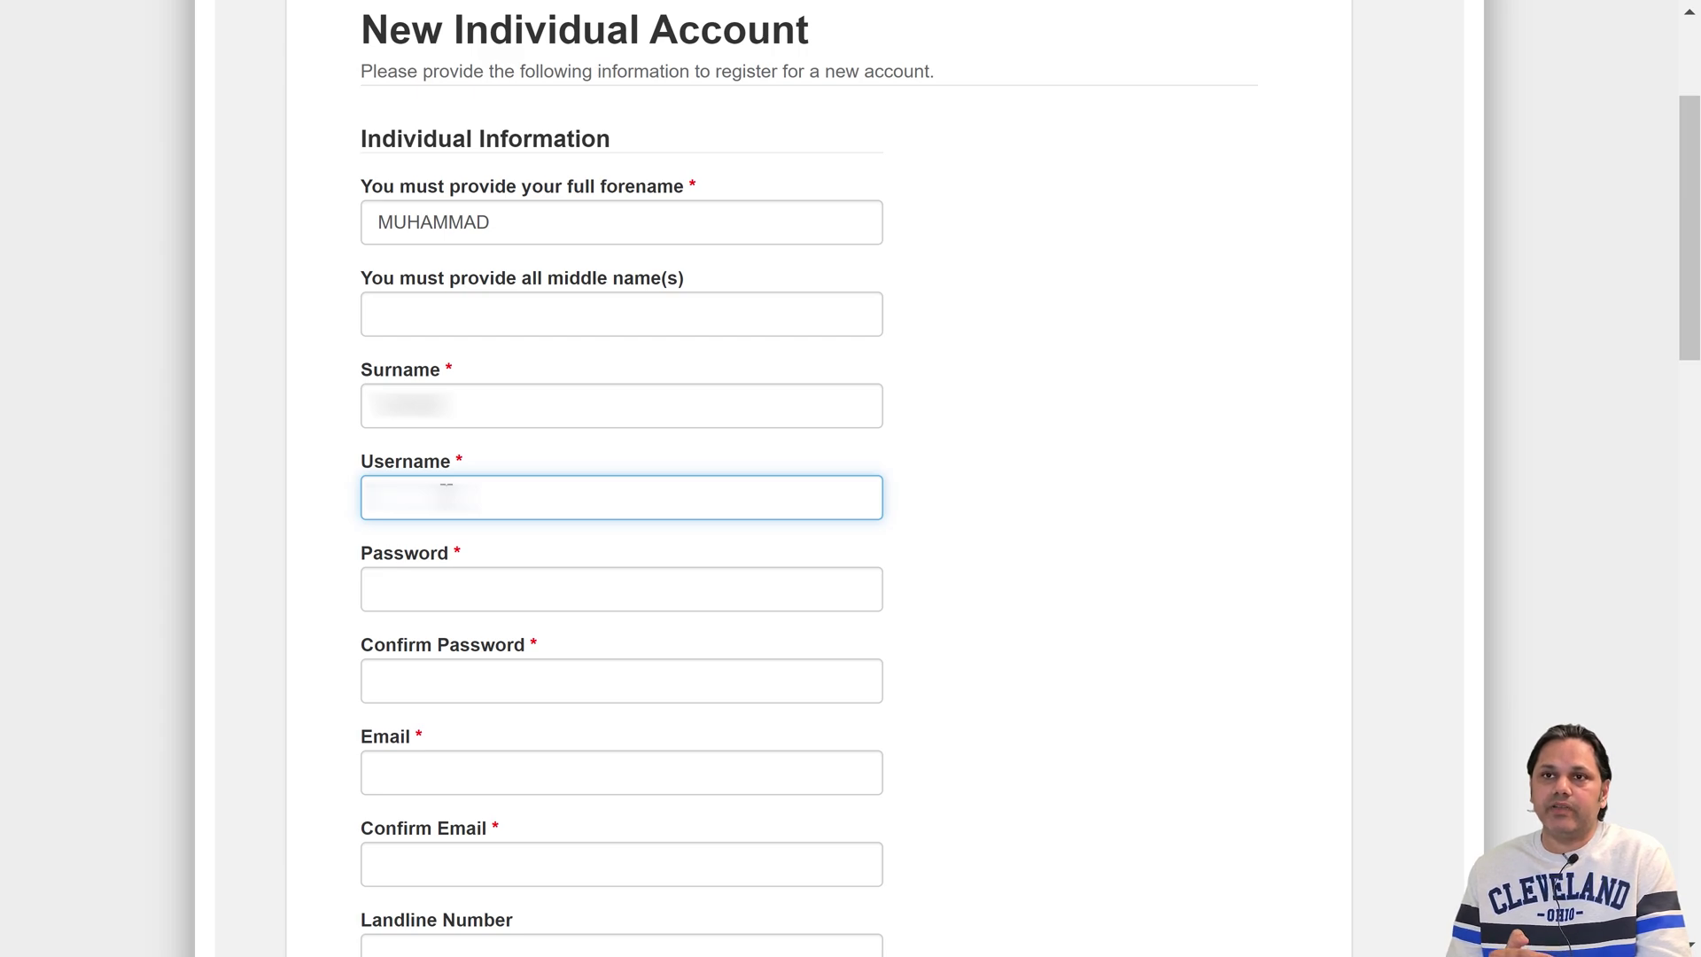
pyautogui.write('u')
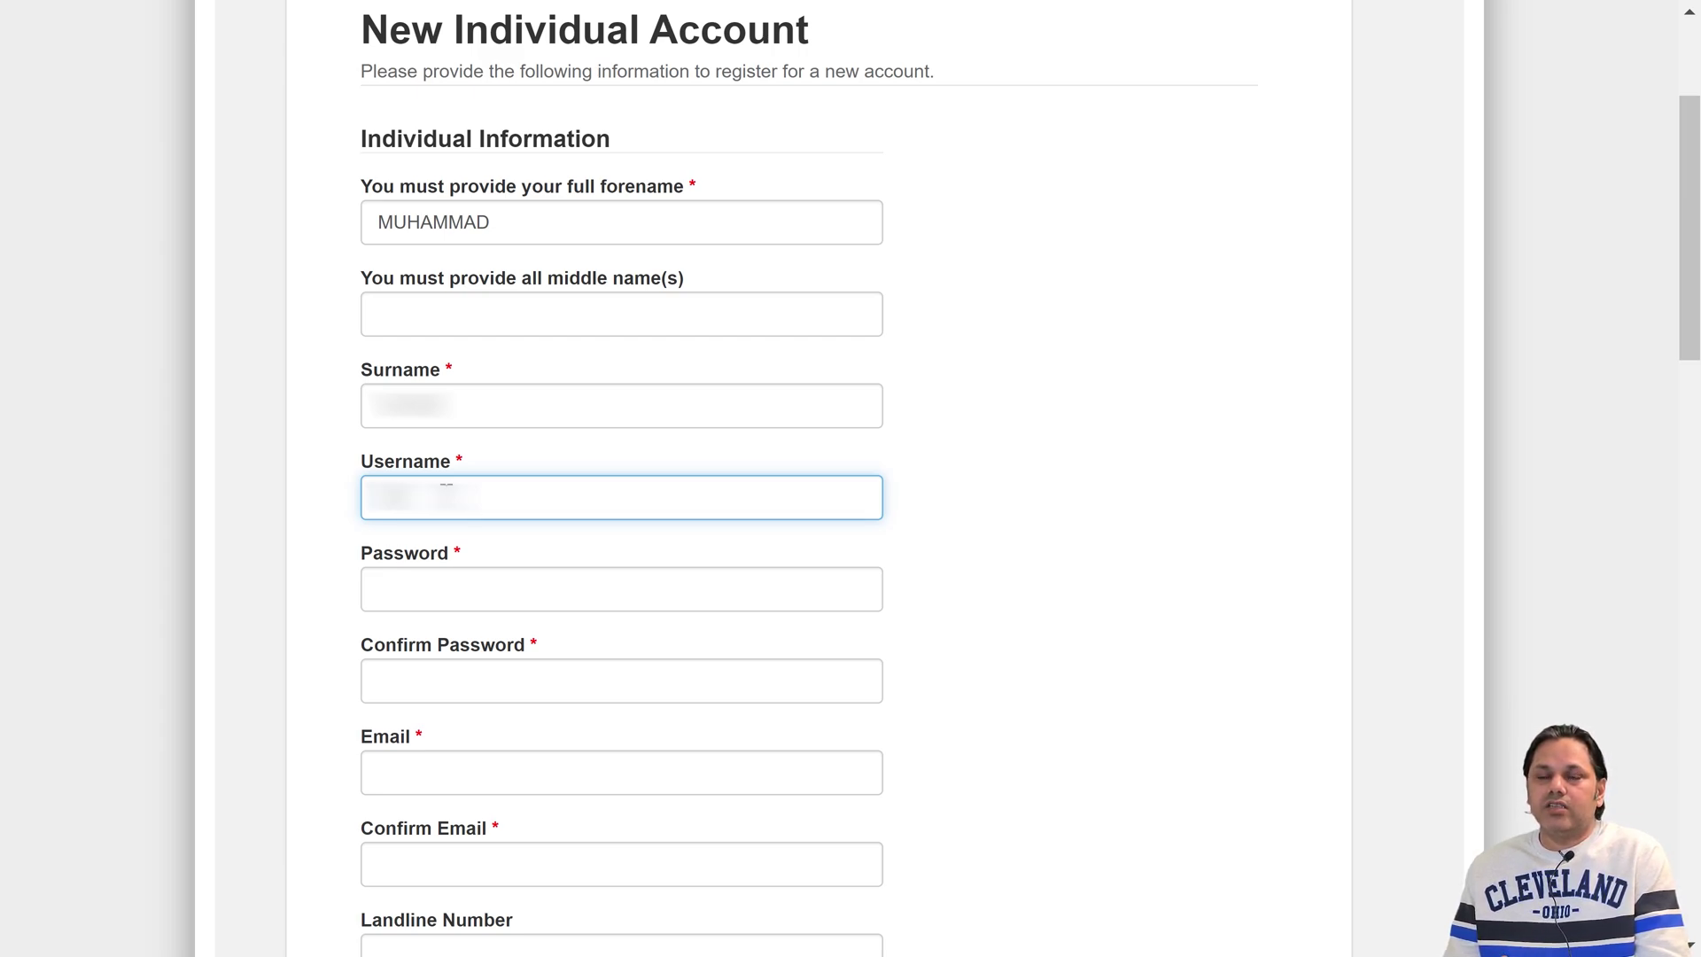
pyautogui.write('se')
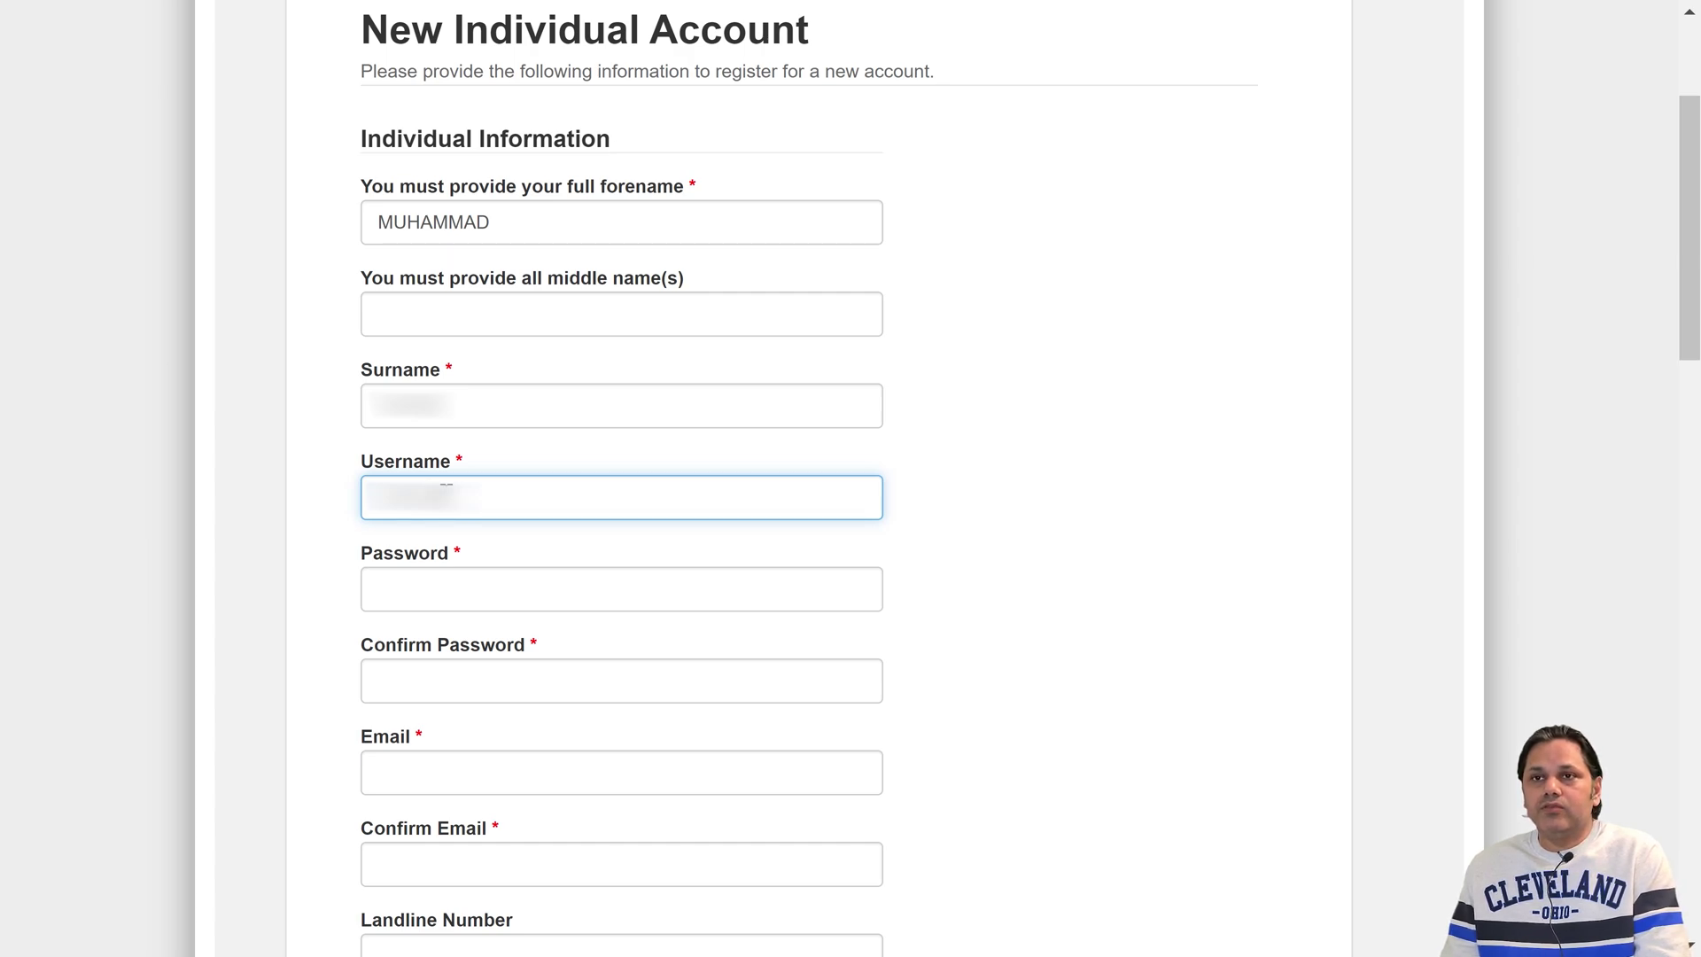
pyautogui.write('r')
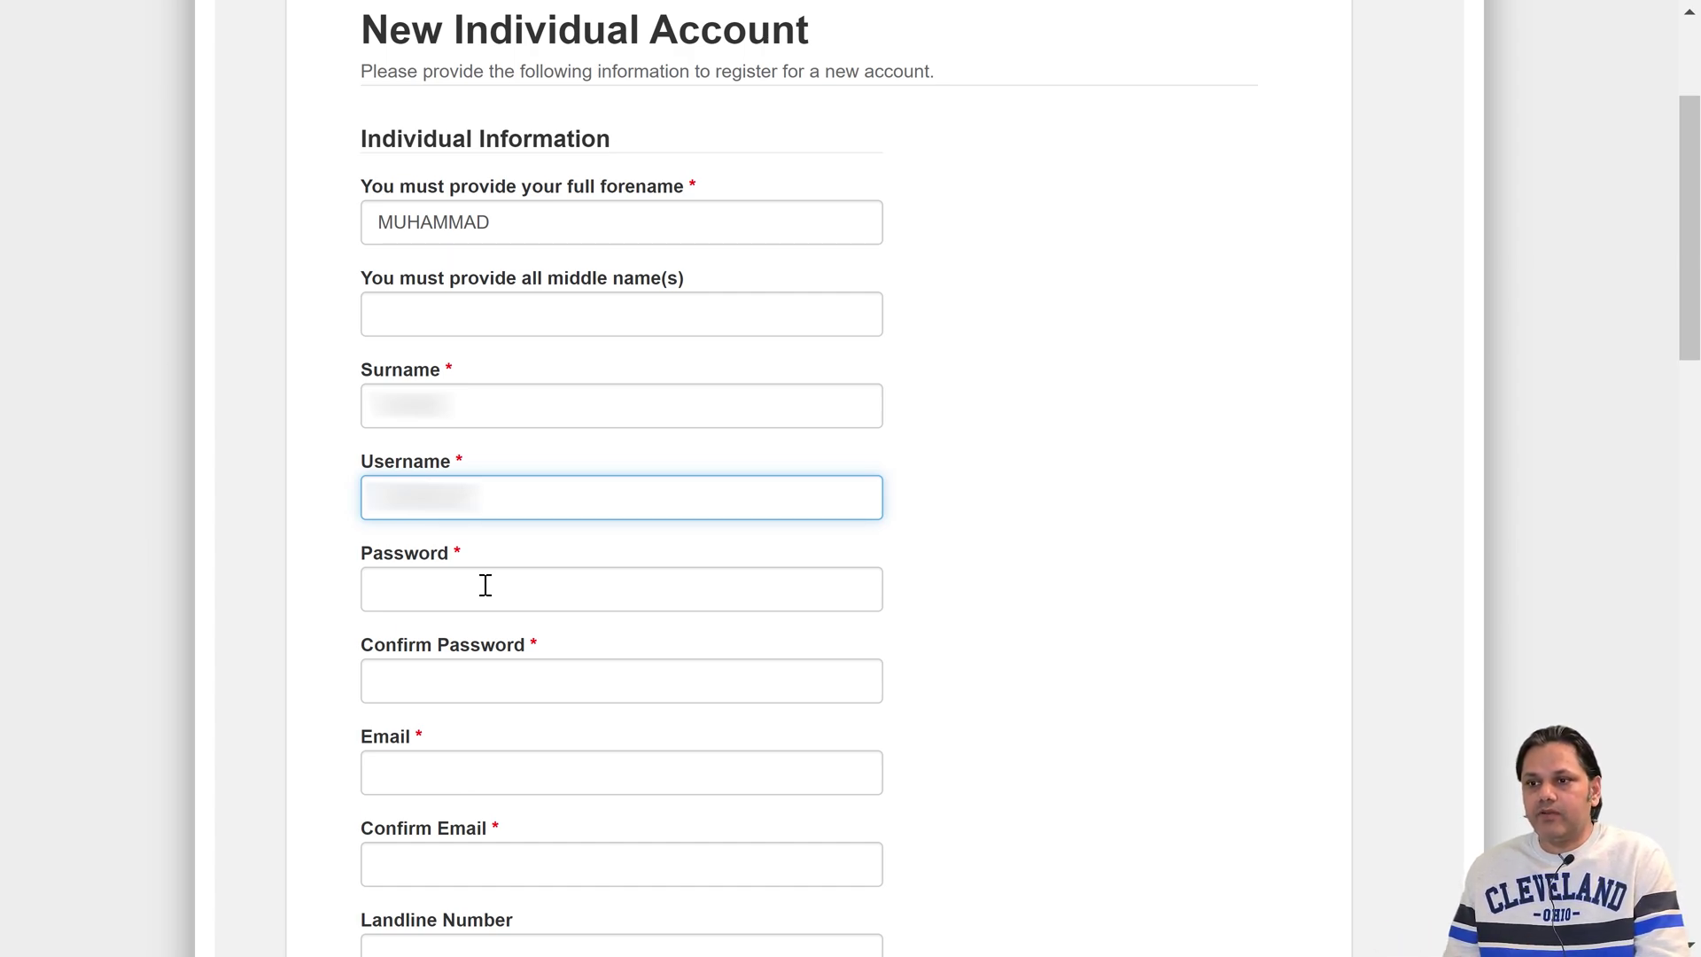
pyautogui.press('BackSpace')
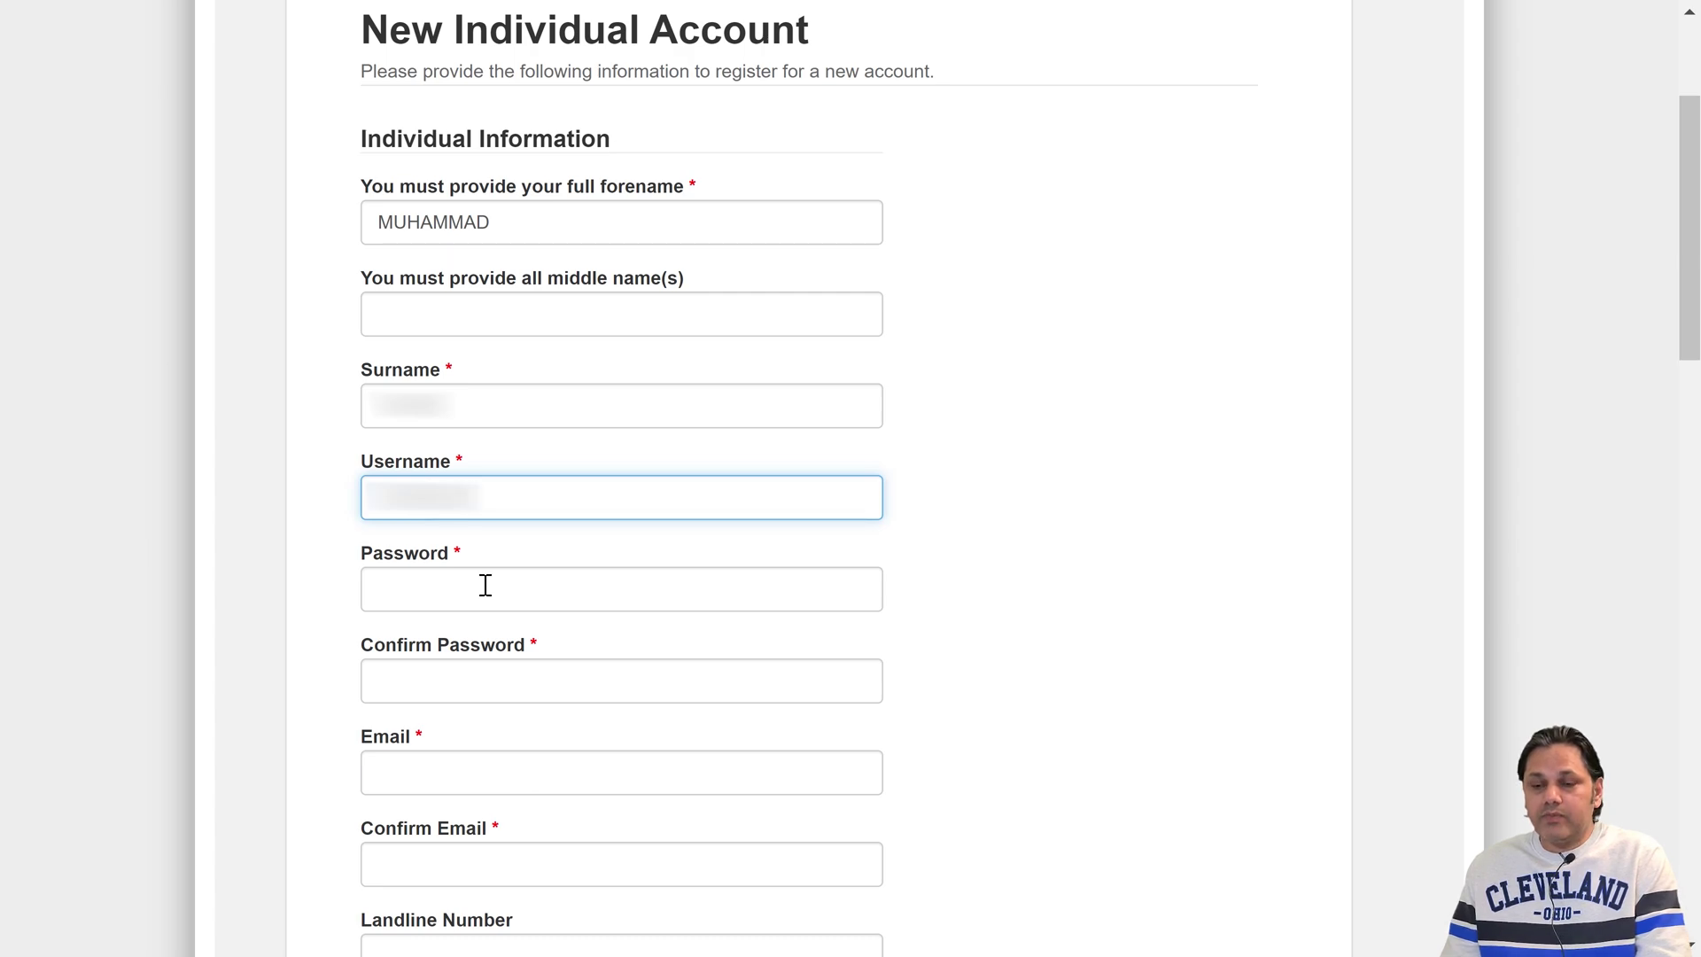
# - Enter an account password meeting the strength rules and repeat it in Confirm Password
pyautogui.click(382, 587)
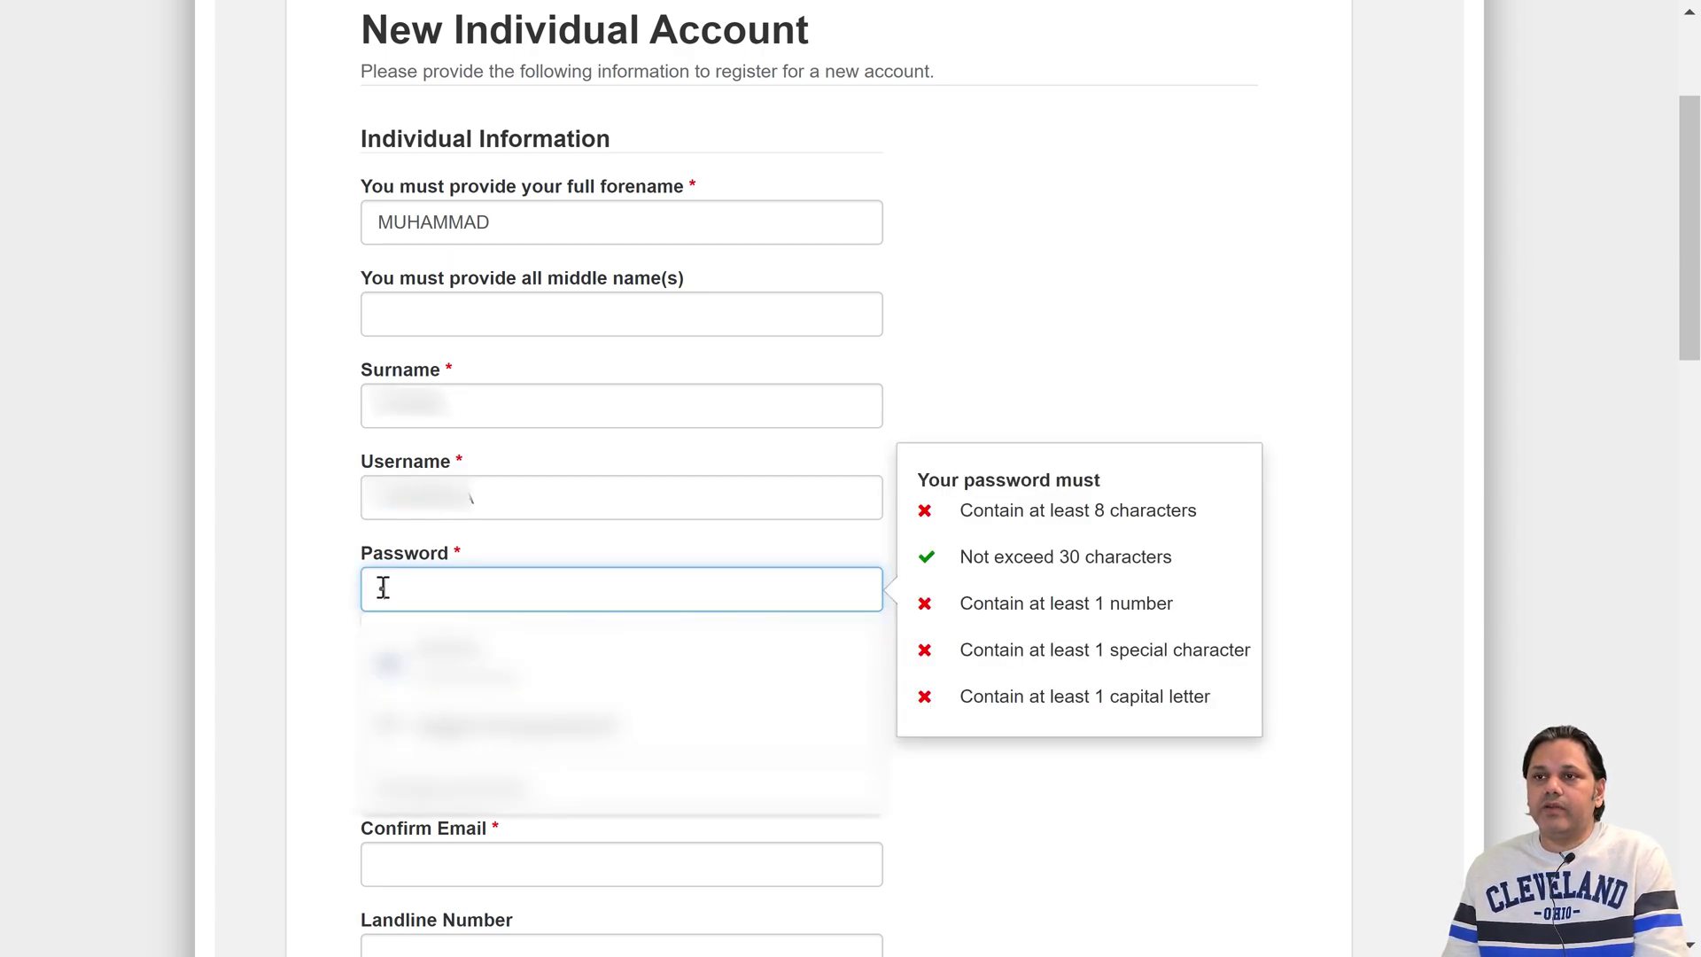
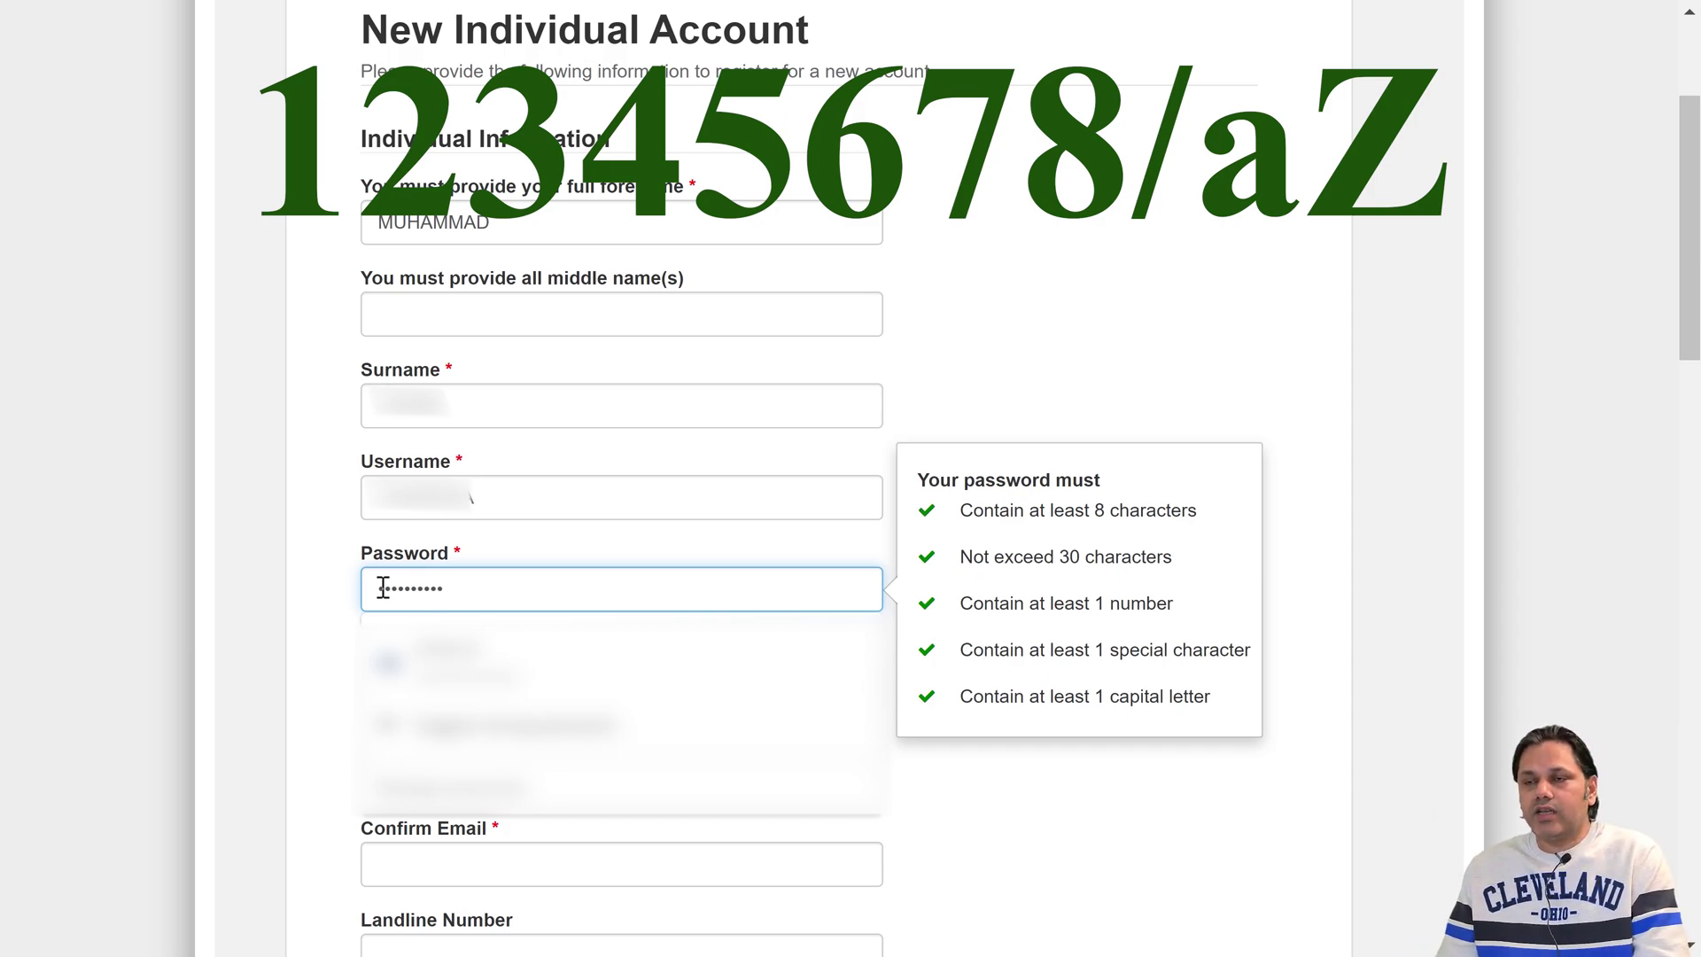
pyautogui.click(391, 678)
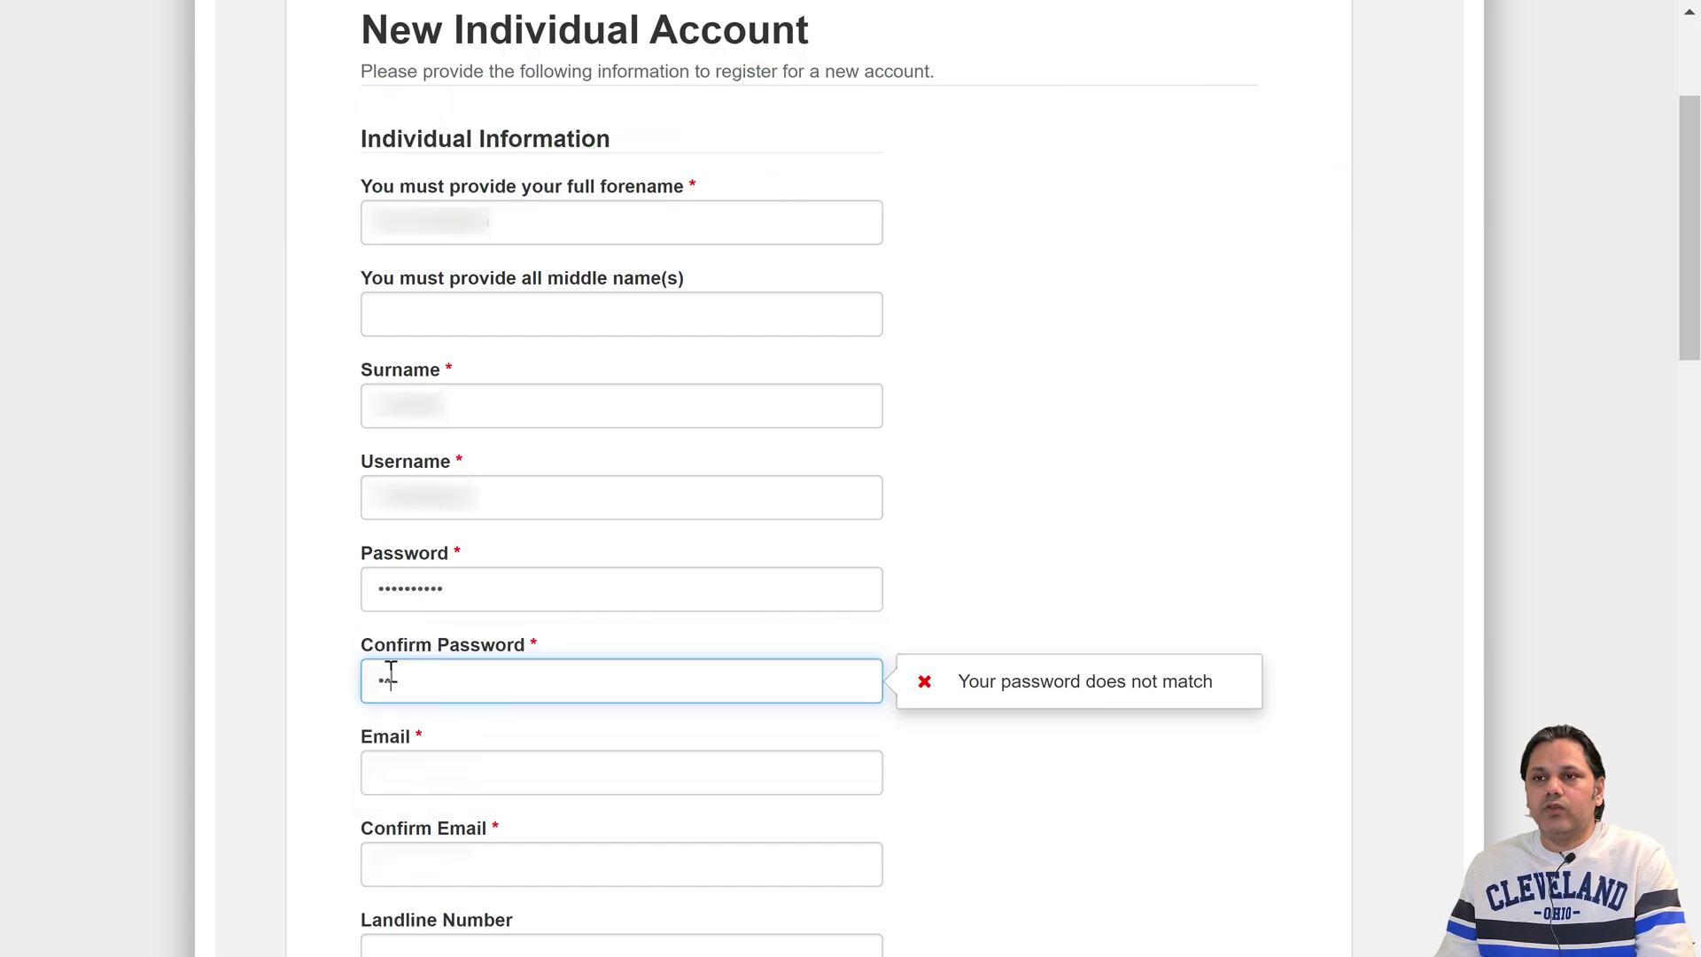
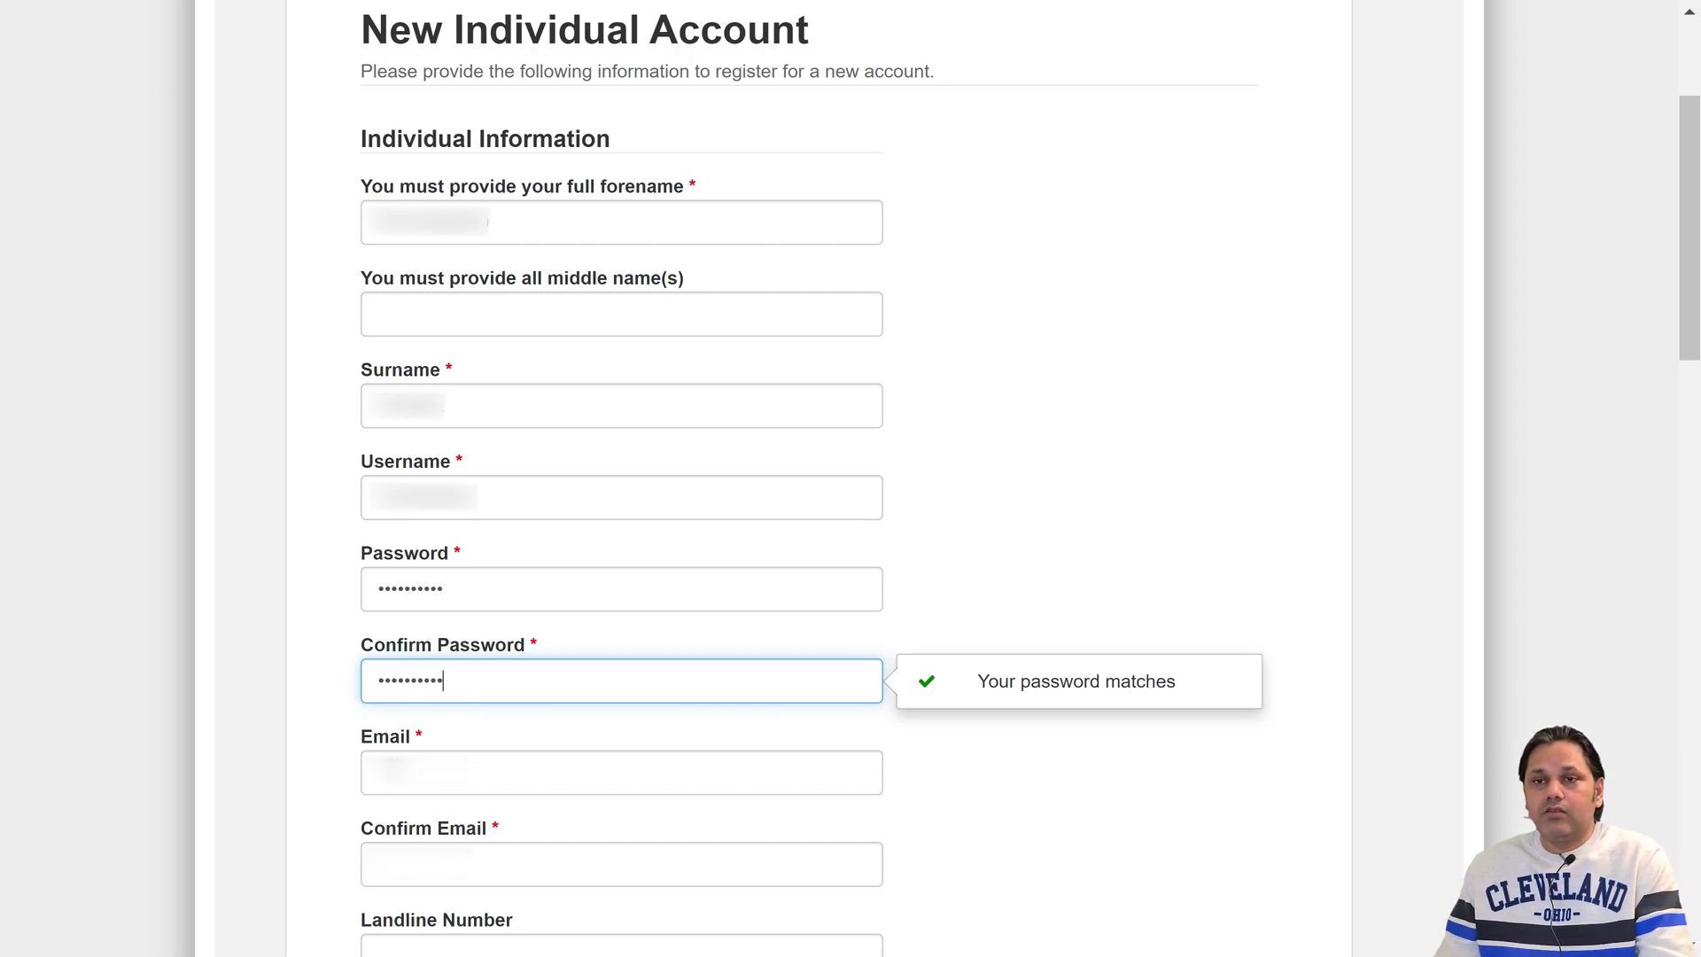
pyautogui.press('Tab')
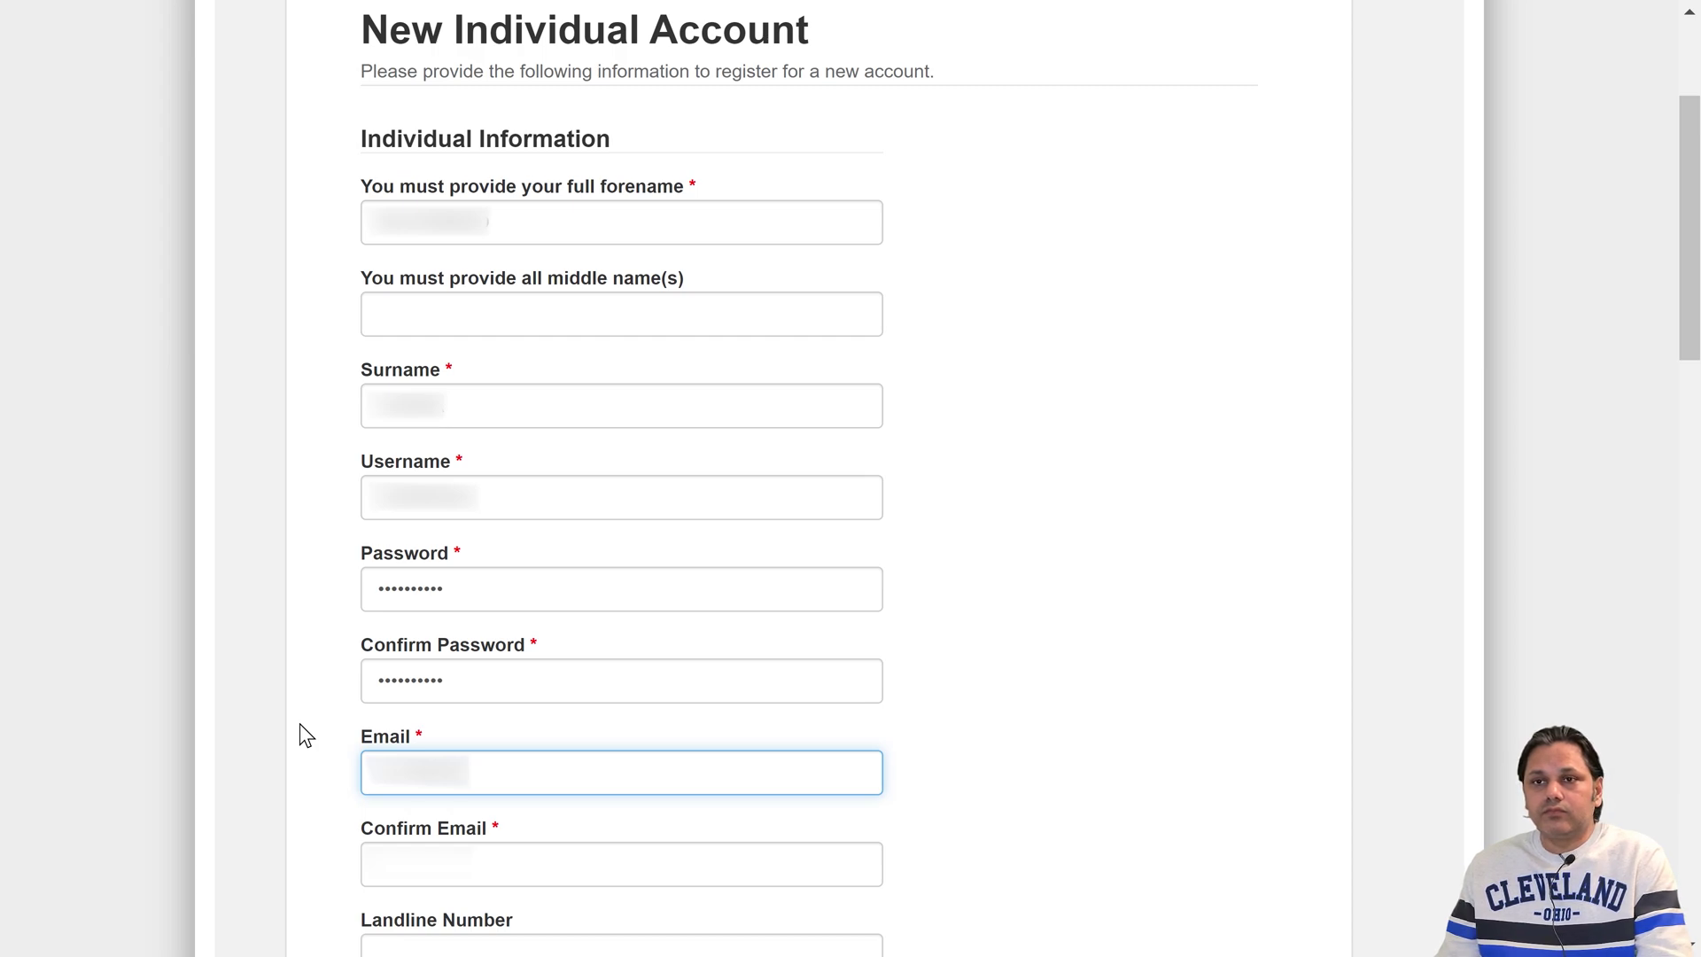
# - Complete the email address and matching confirm email, then enter the mobile number
pyautogui.write('@gmail.')
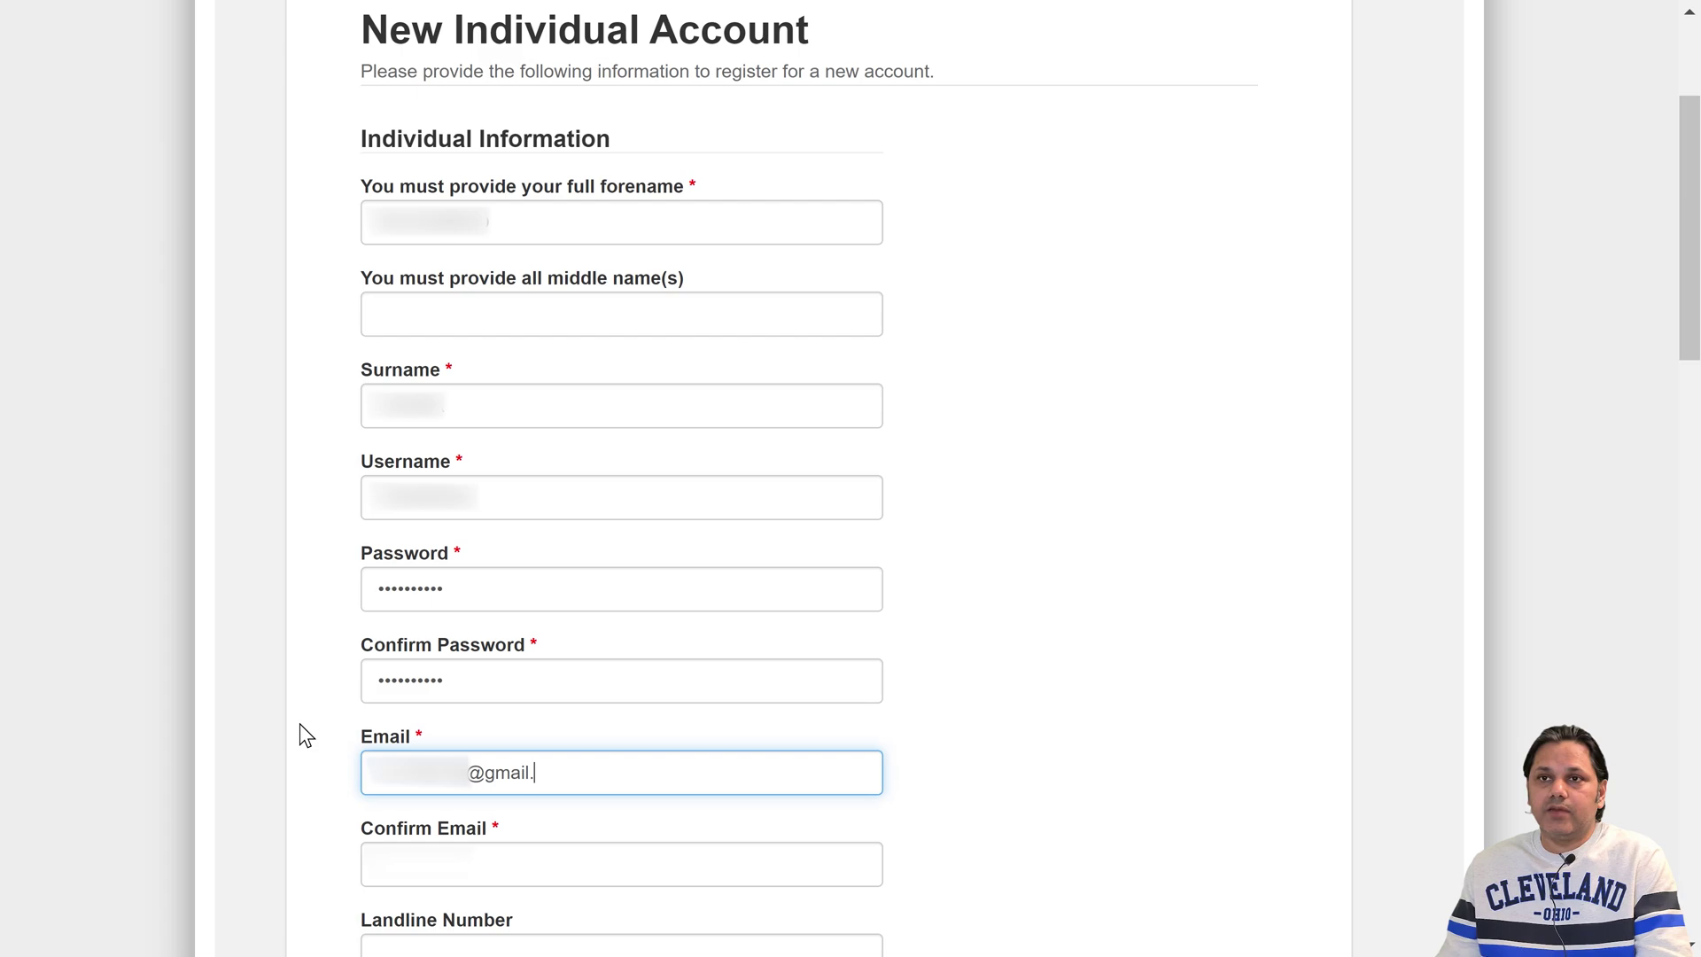
pyautogui.write('com')
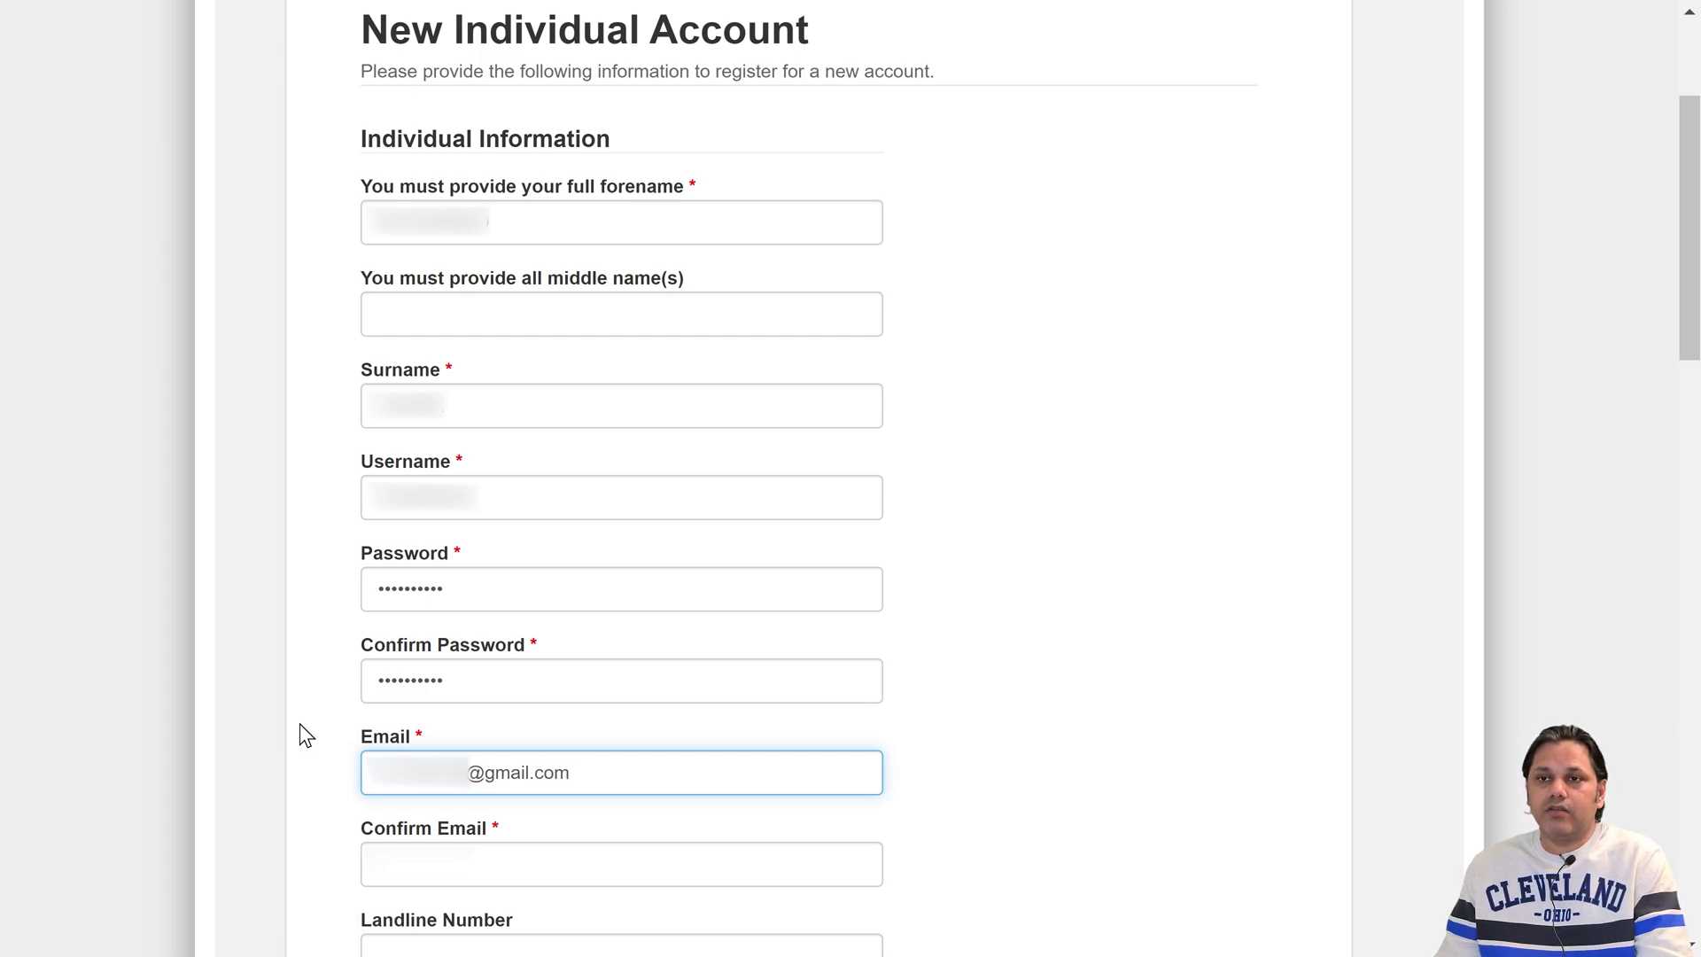
pyautogui.click(401, 827)
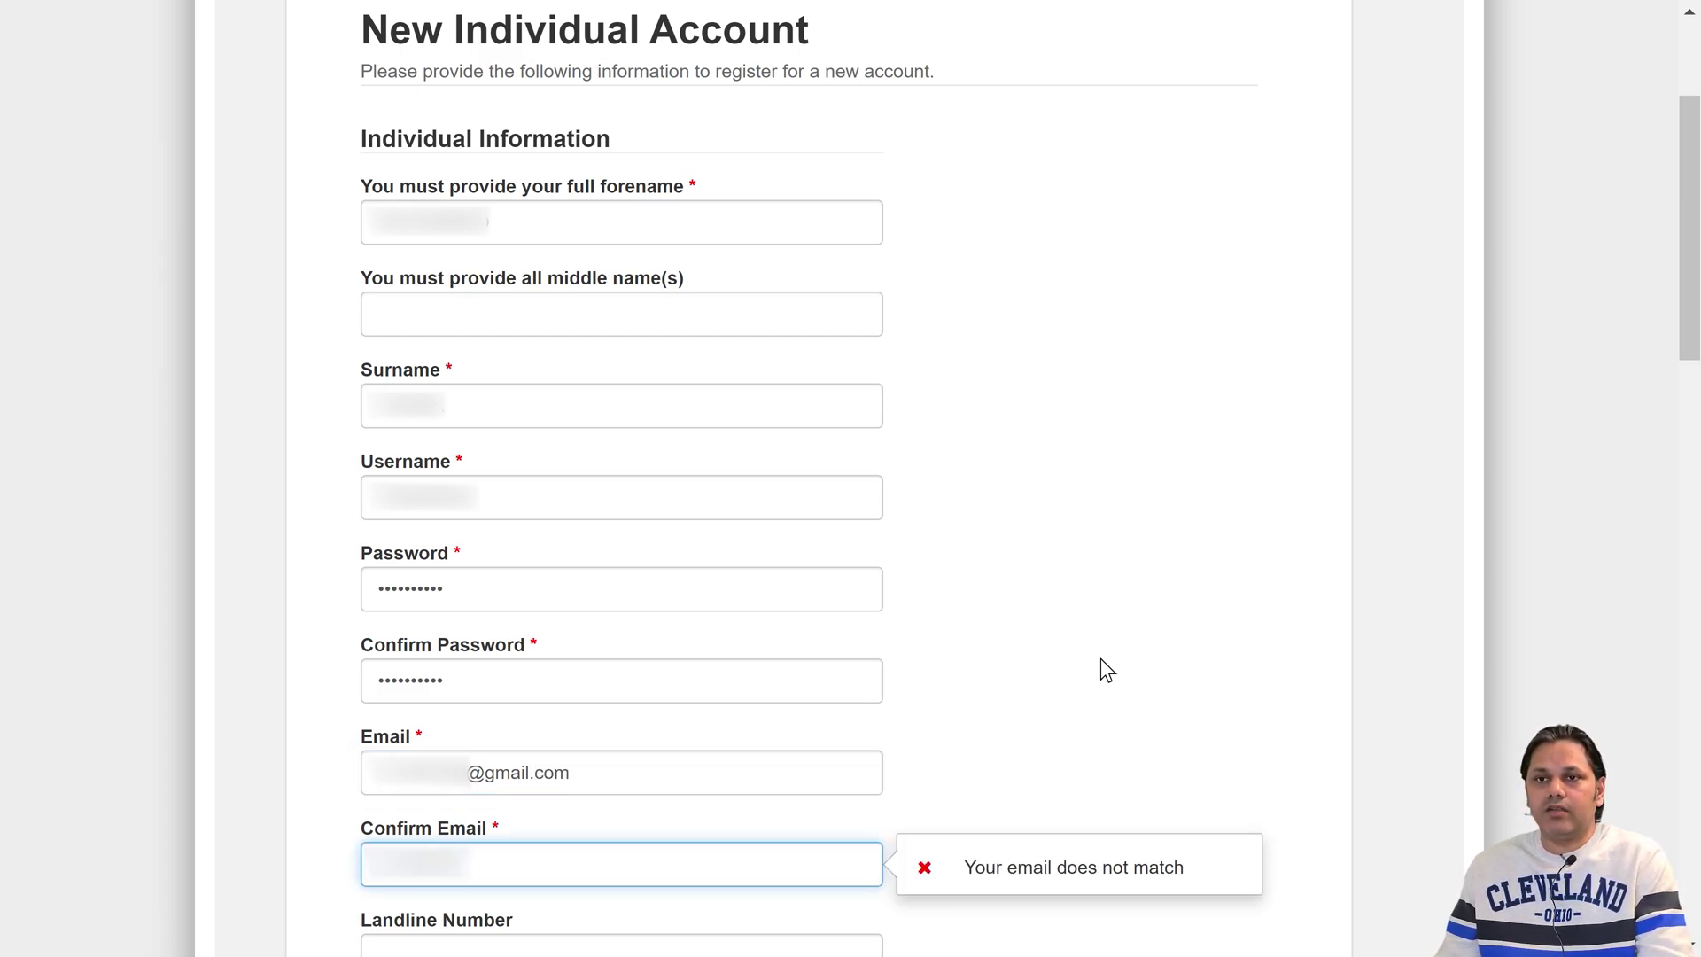
pyautogui.write('@')
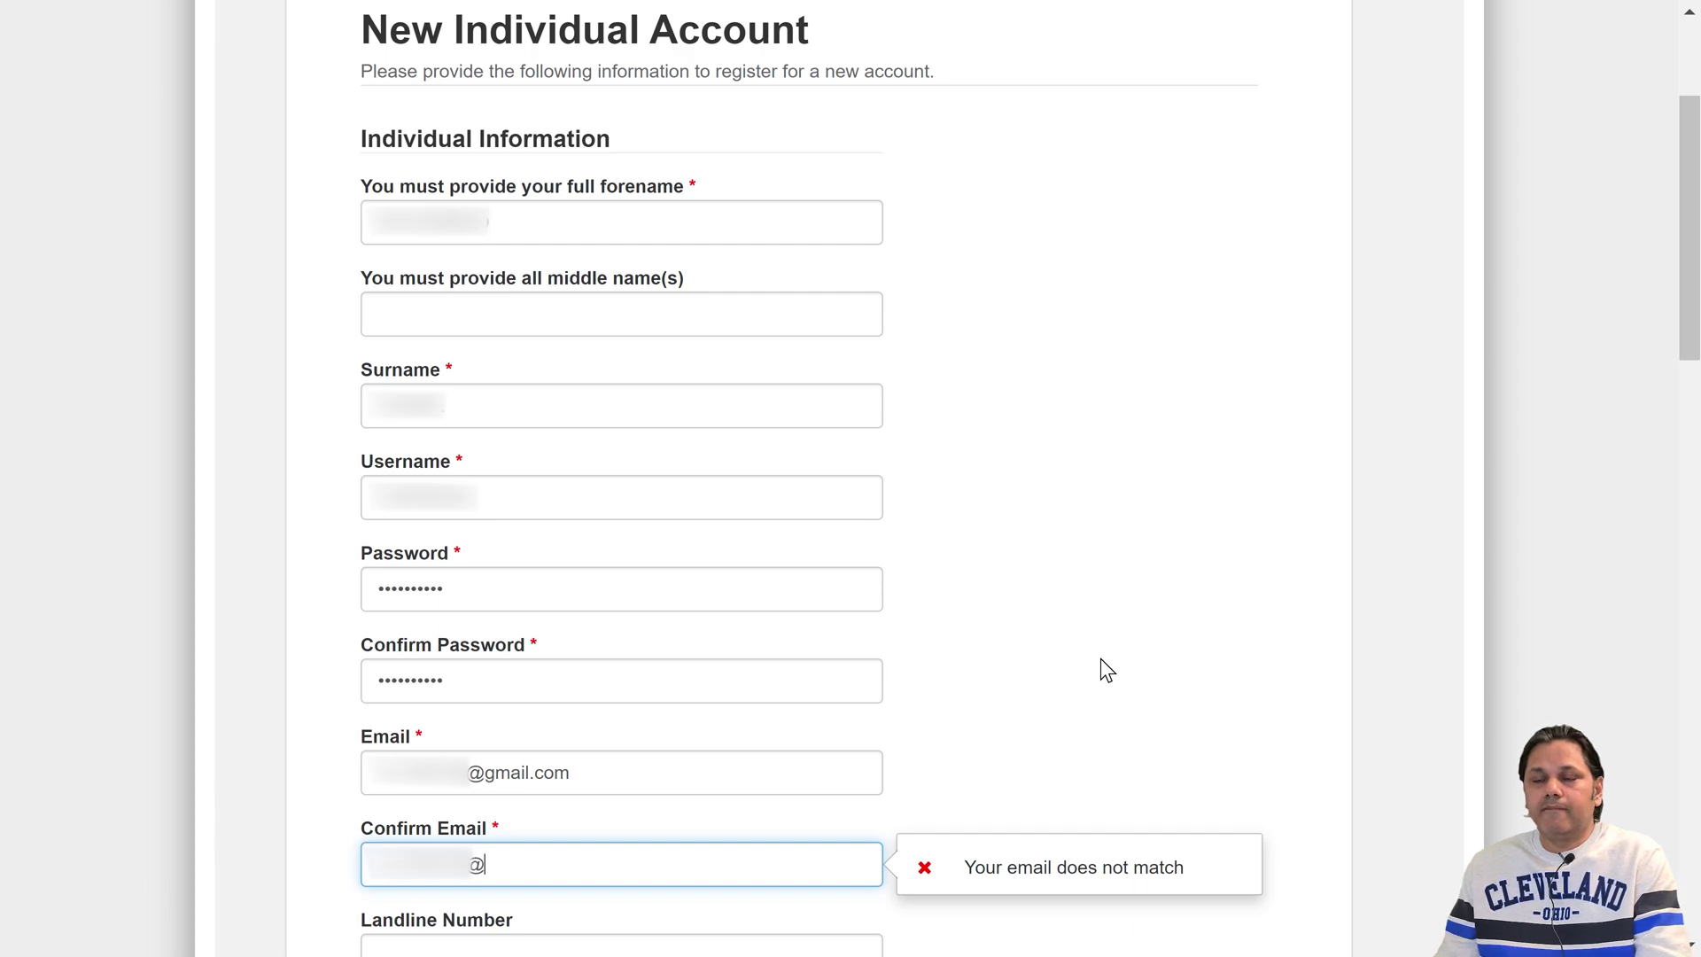
pyautogui.write('gma')
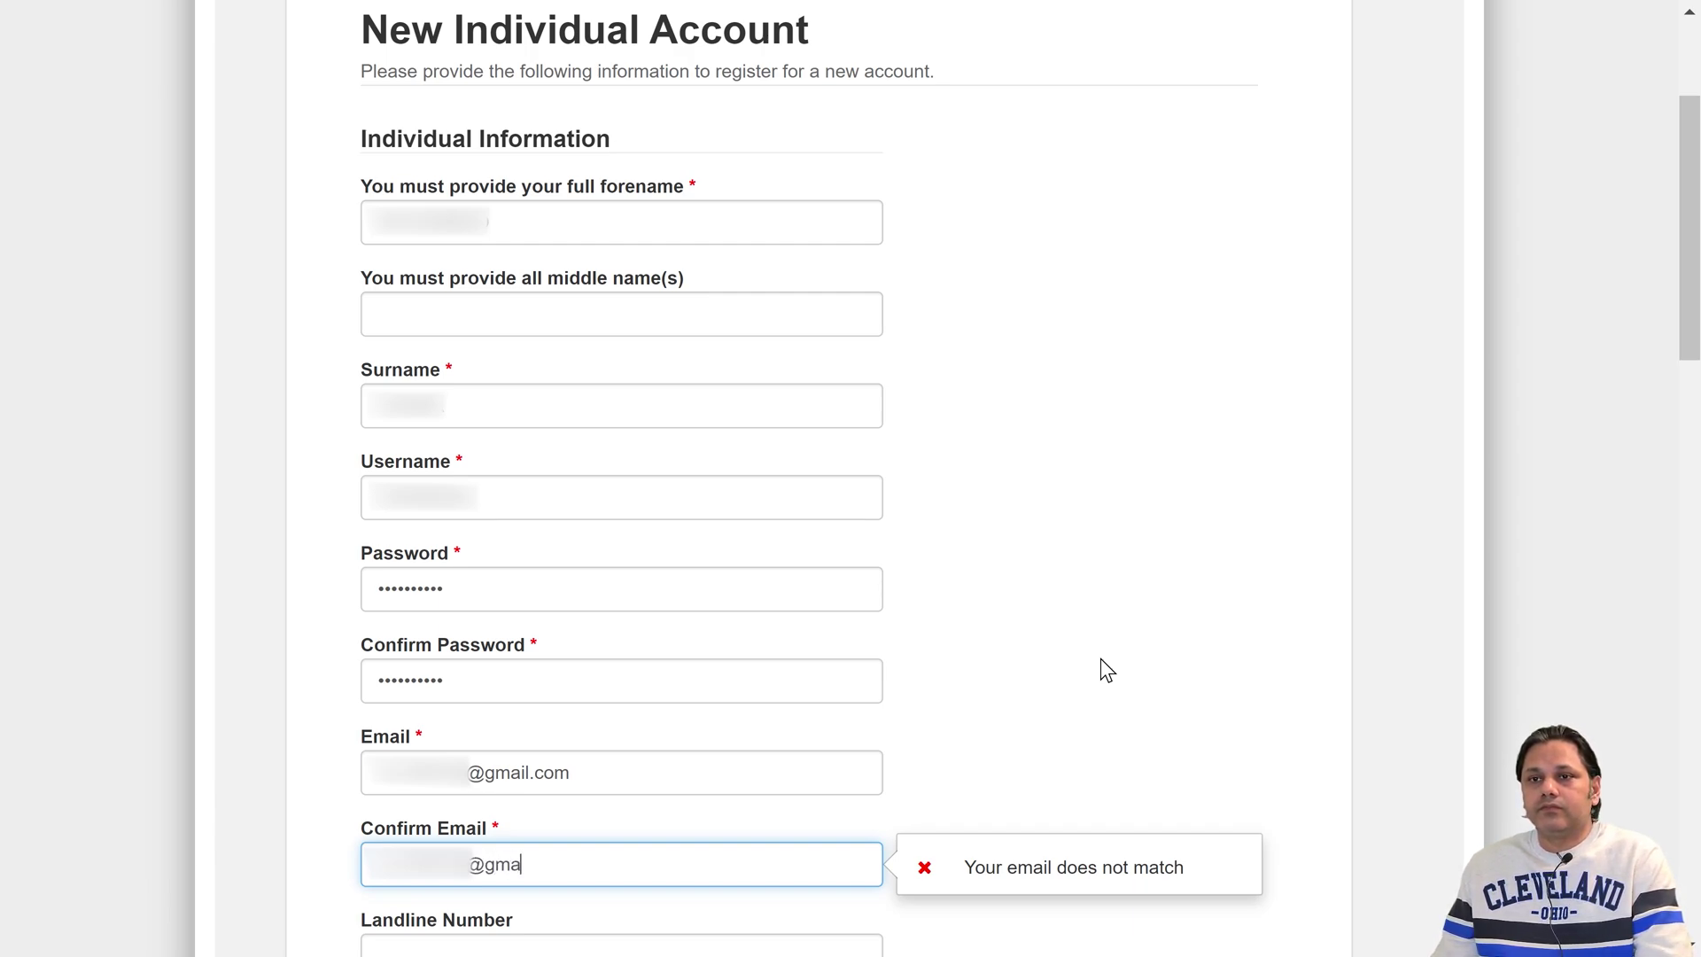
pyautogui.write('il.com')
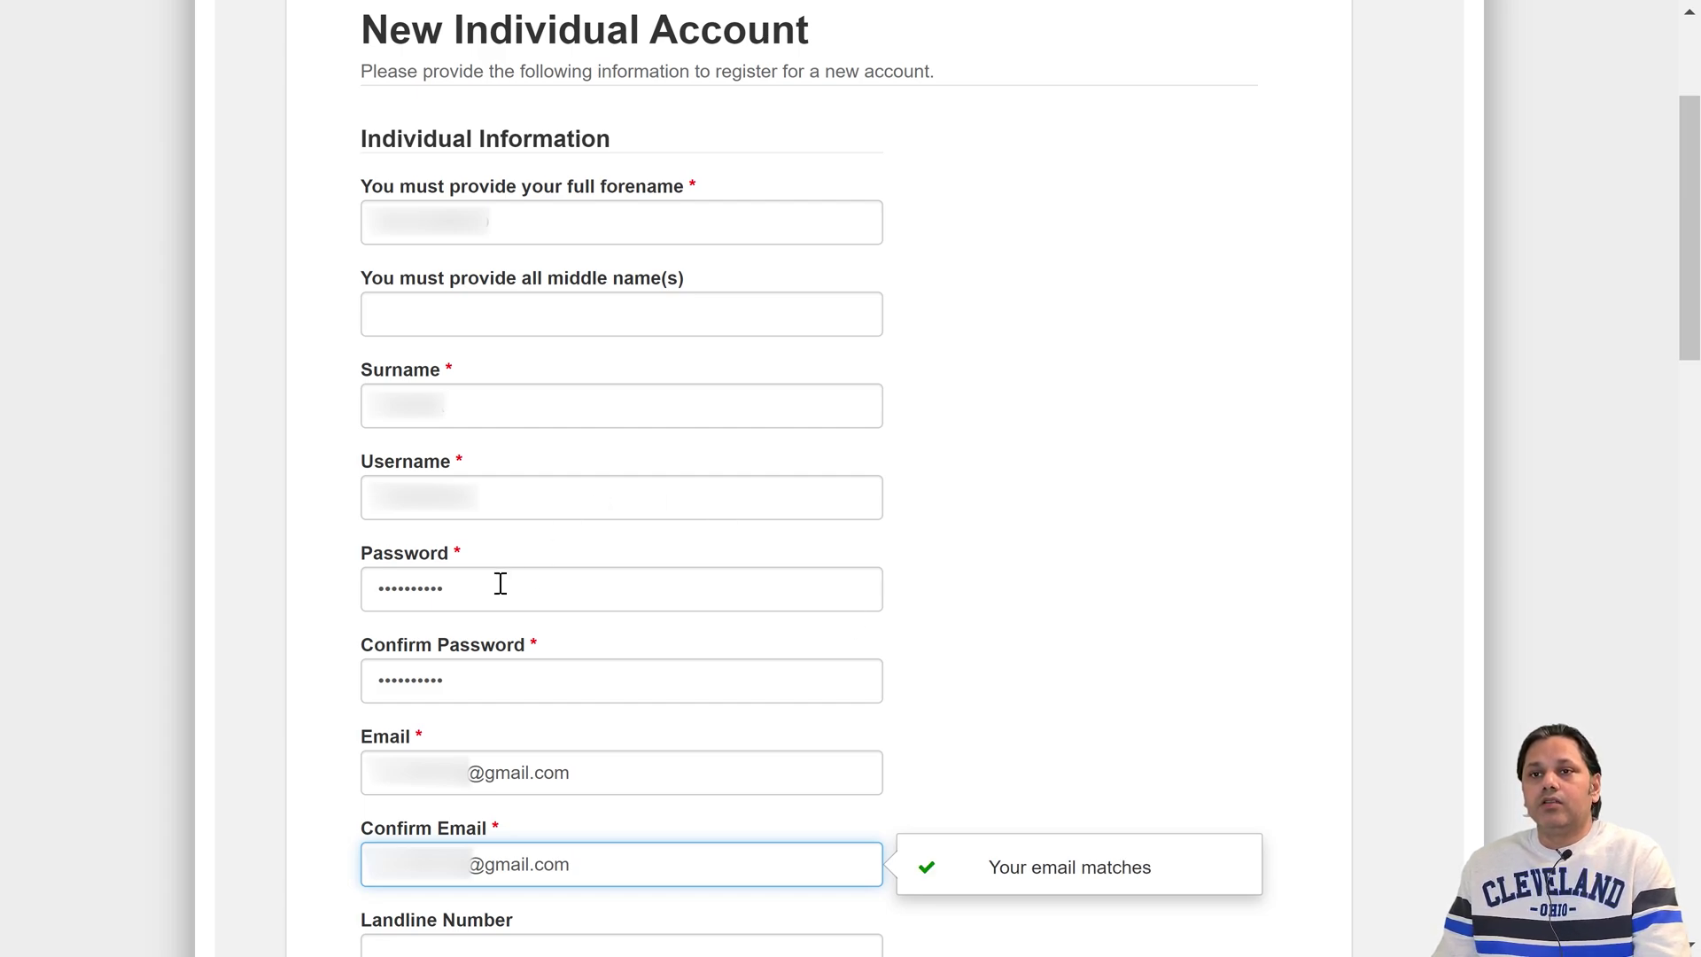
pyautogui.click(304, 744)
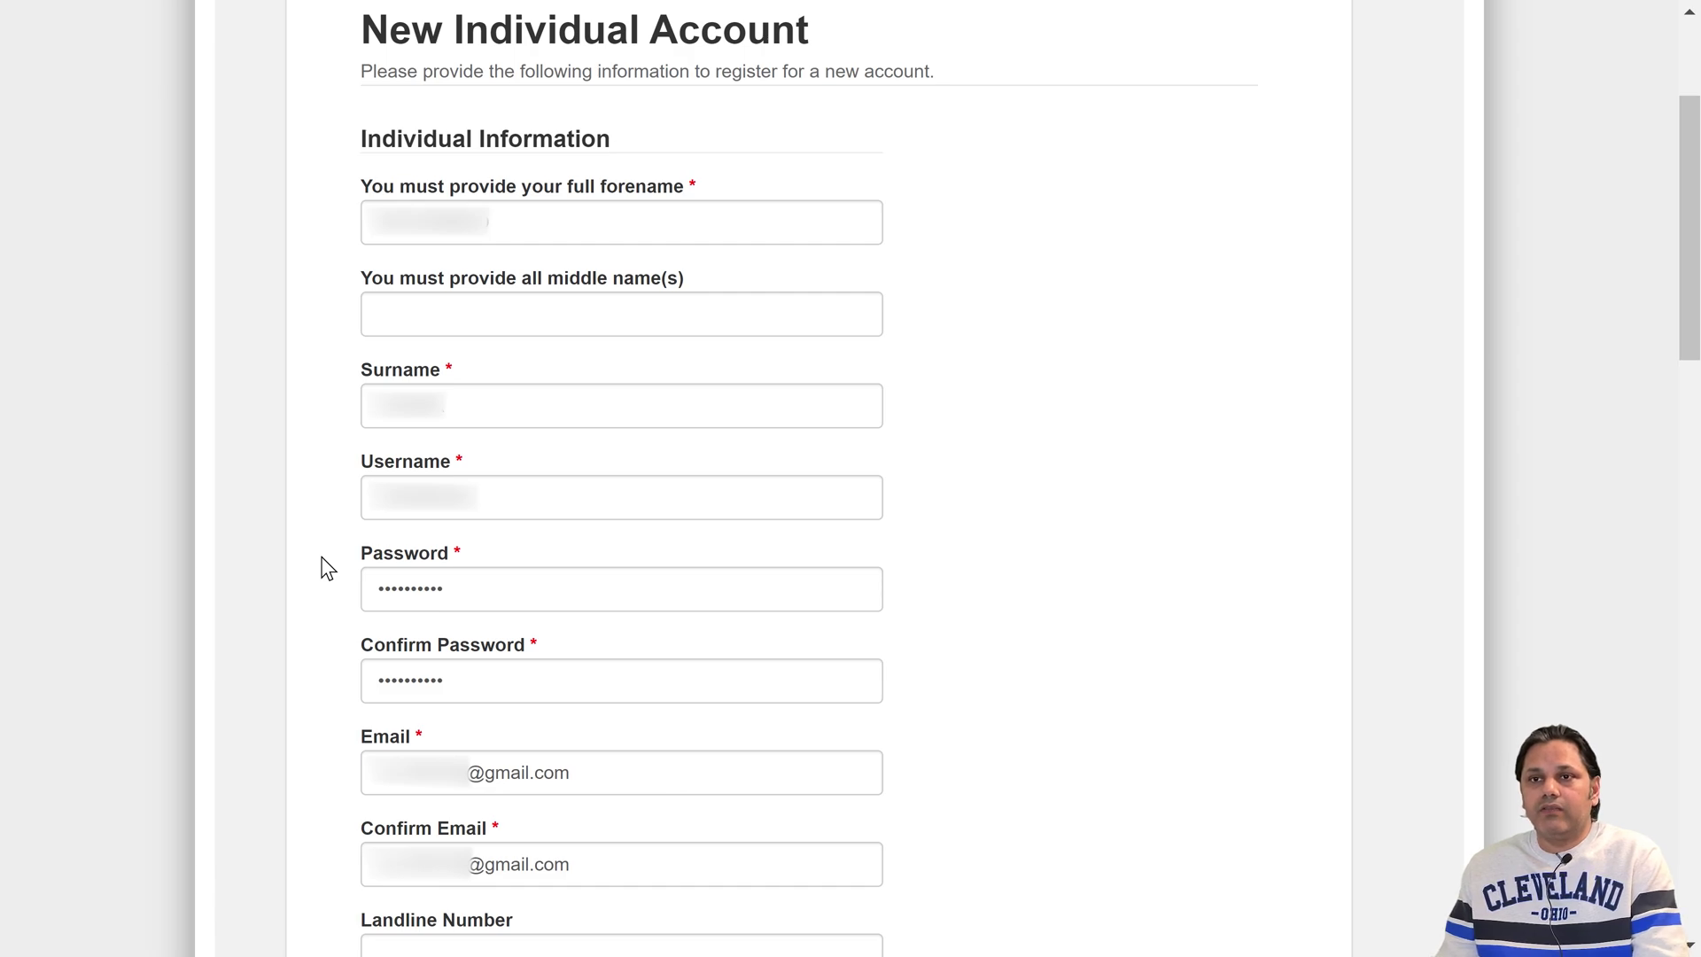
pyautogui.scroll(-3, 312, 598)
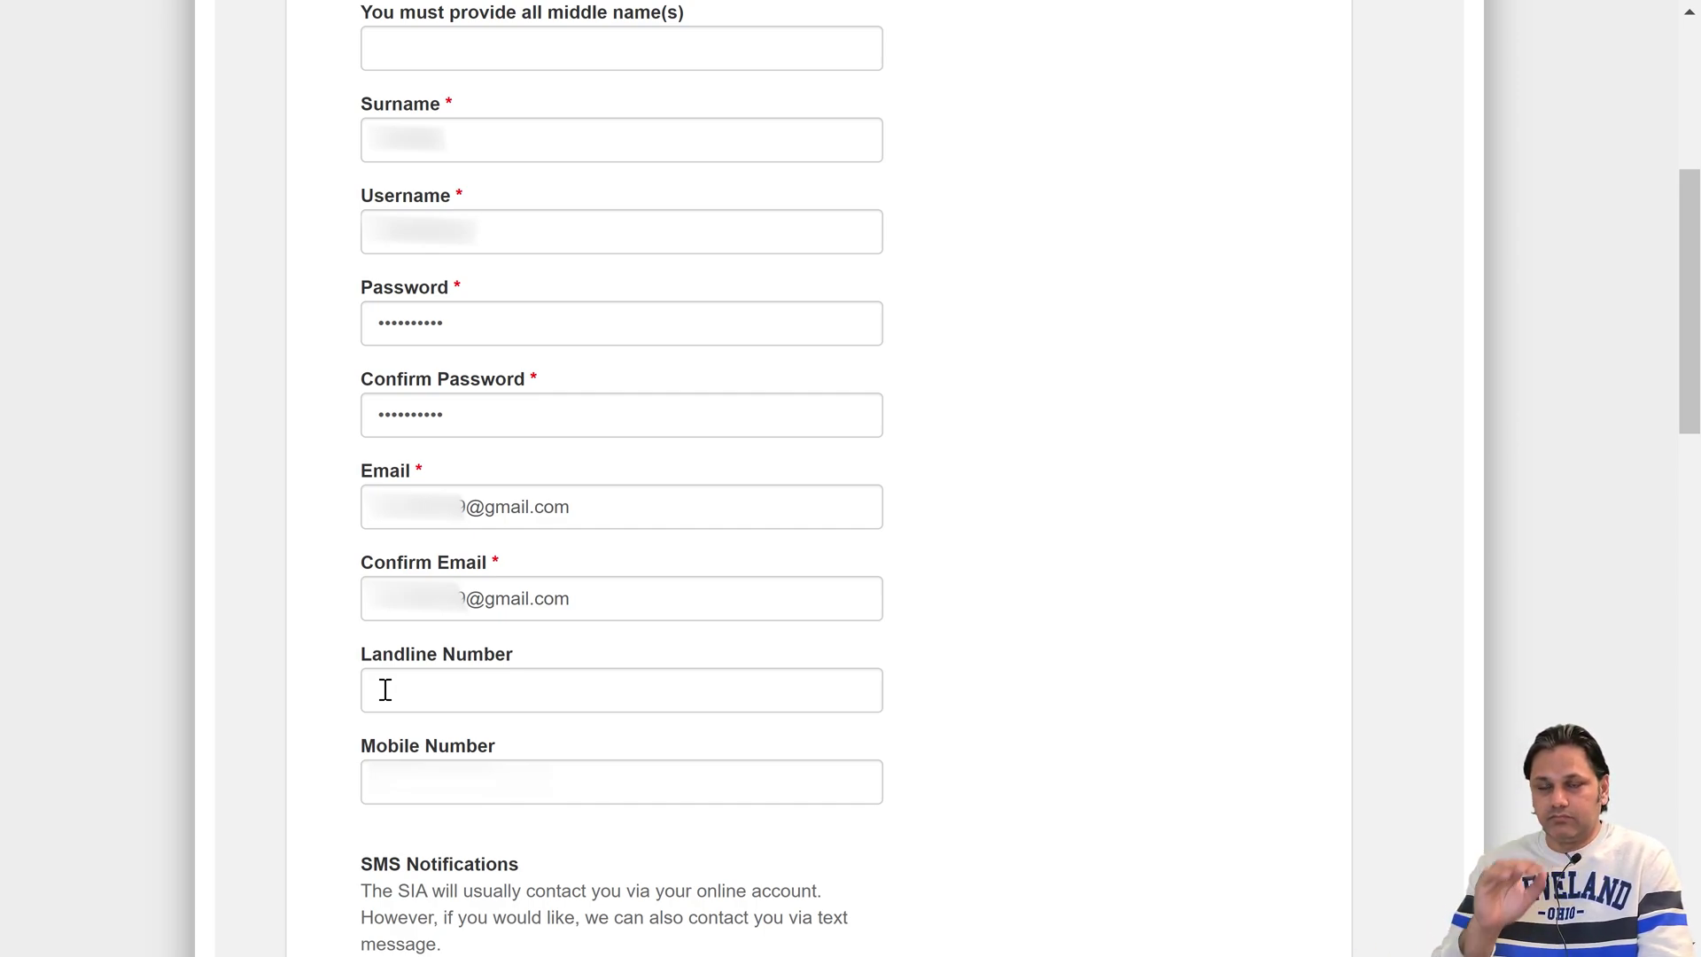
pyautogui.click(384, 760)
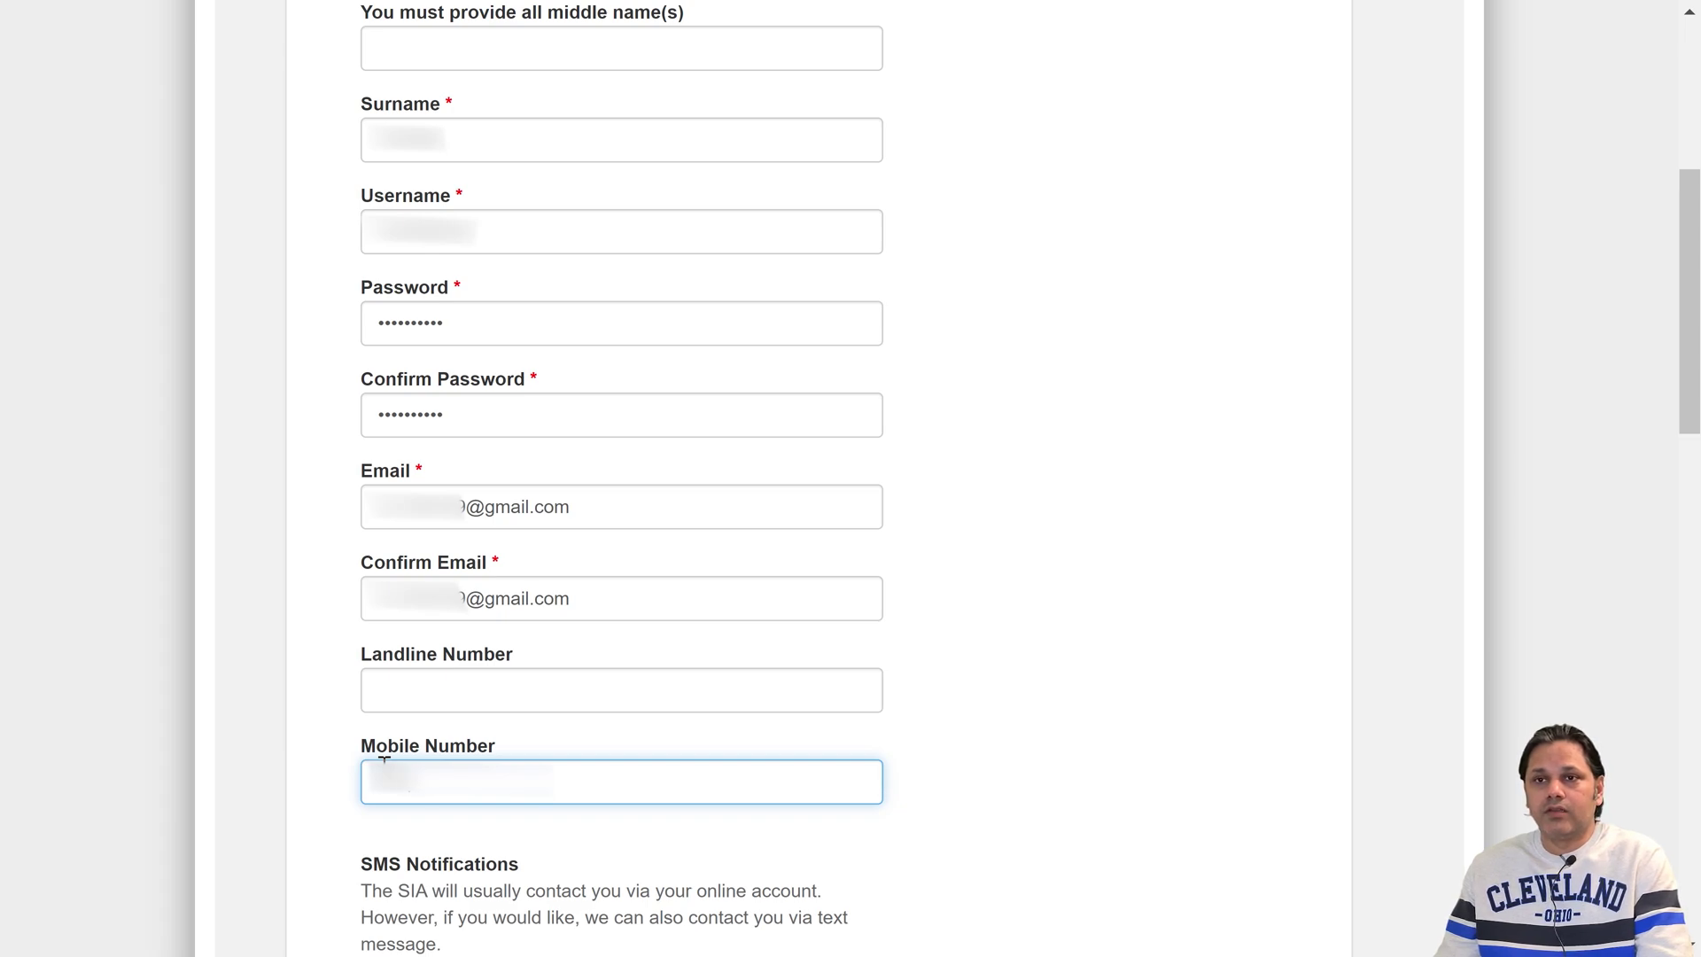
pyautogui.write('789')
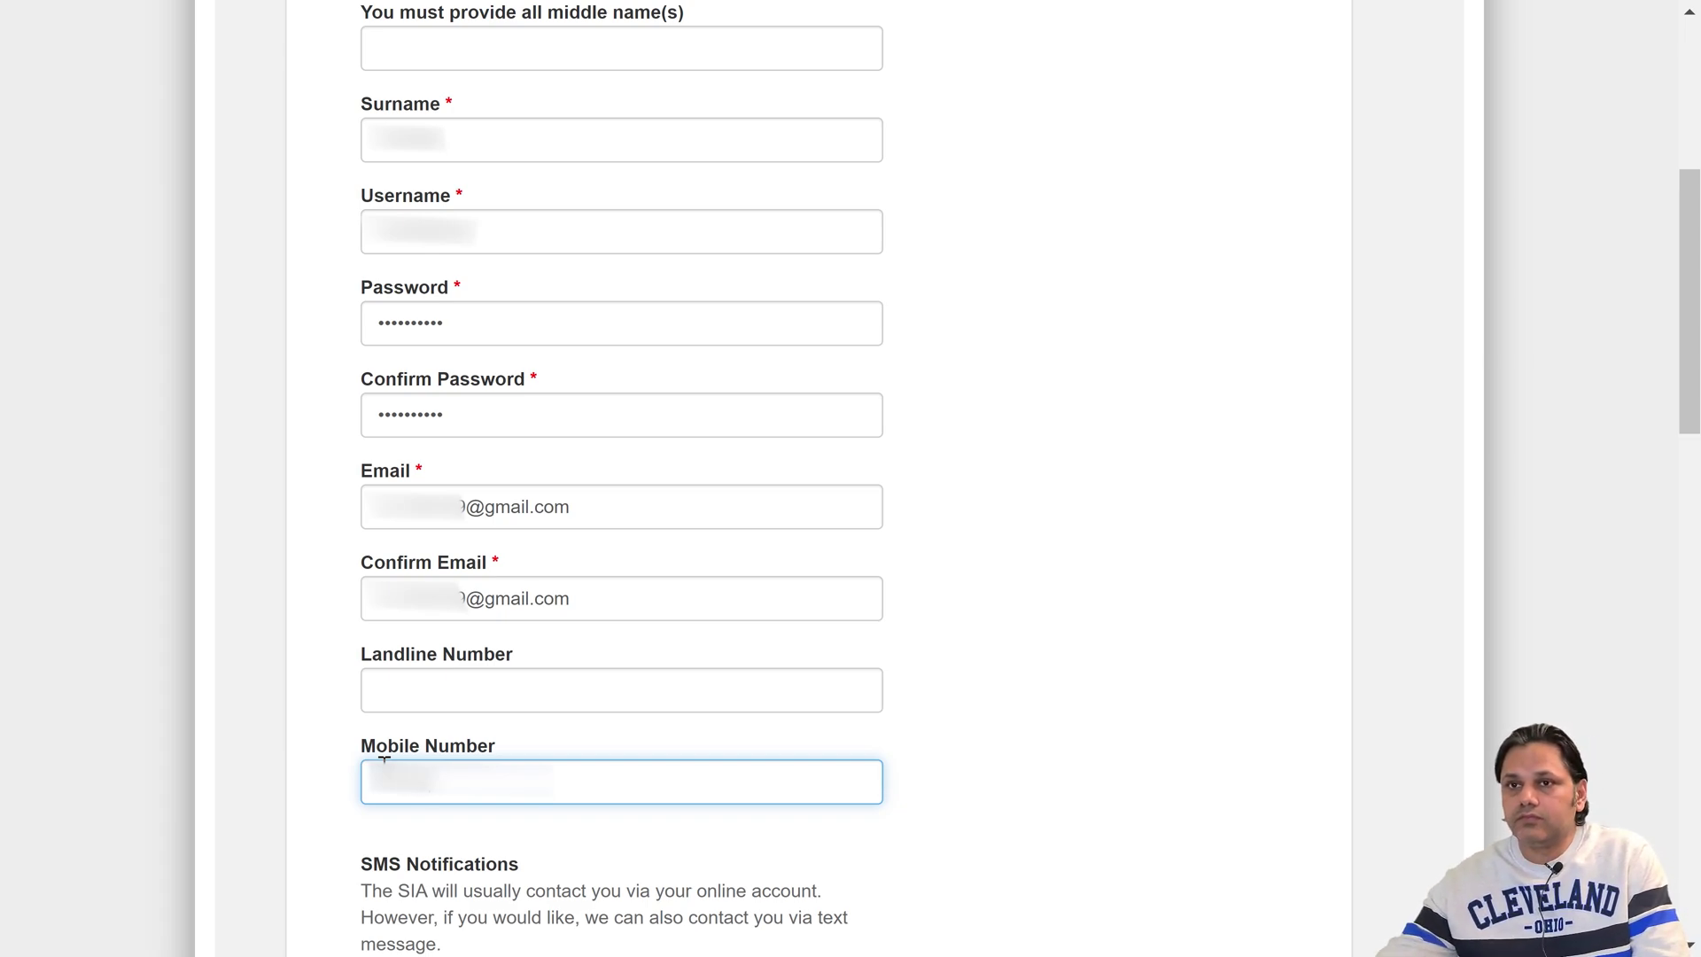
pyautogui.write('0')
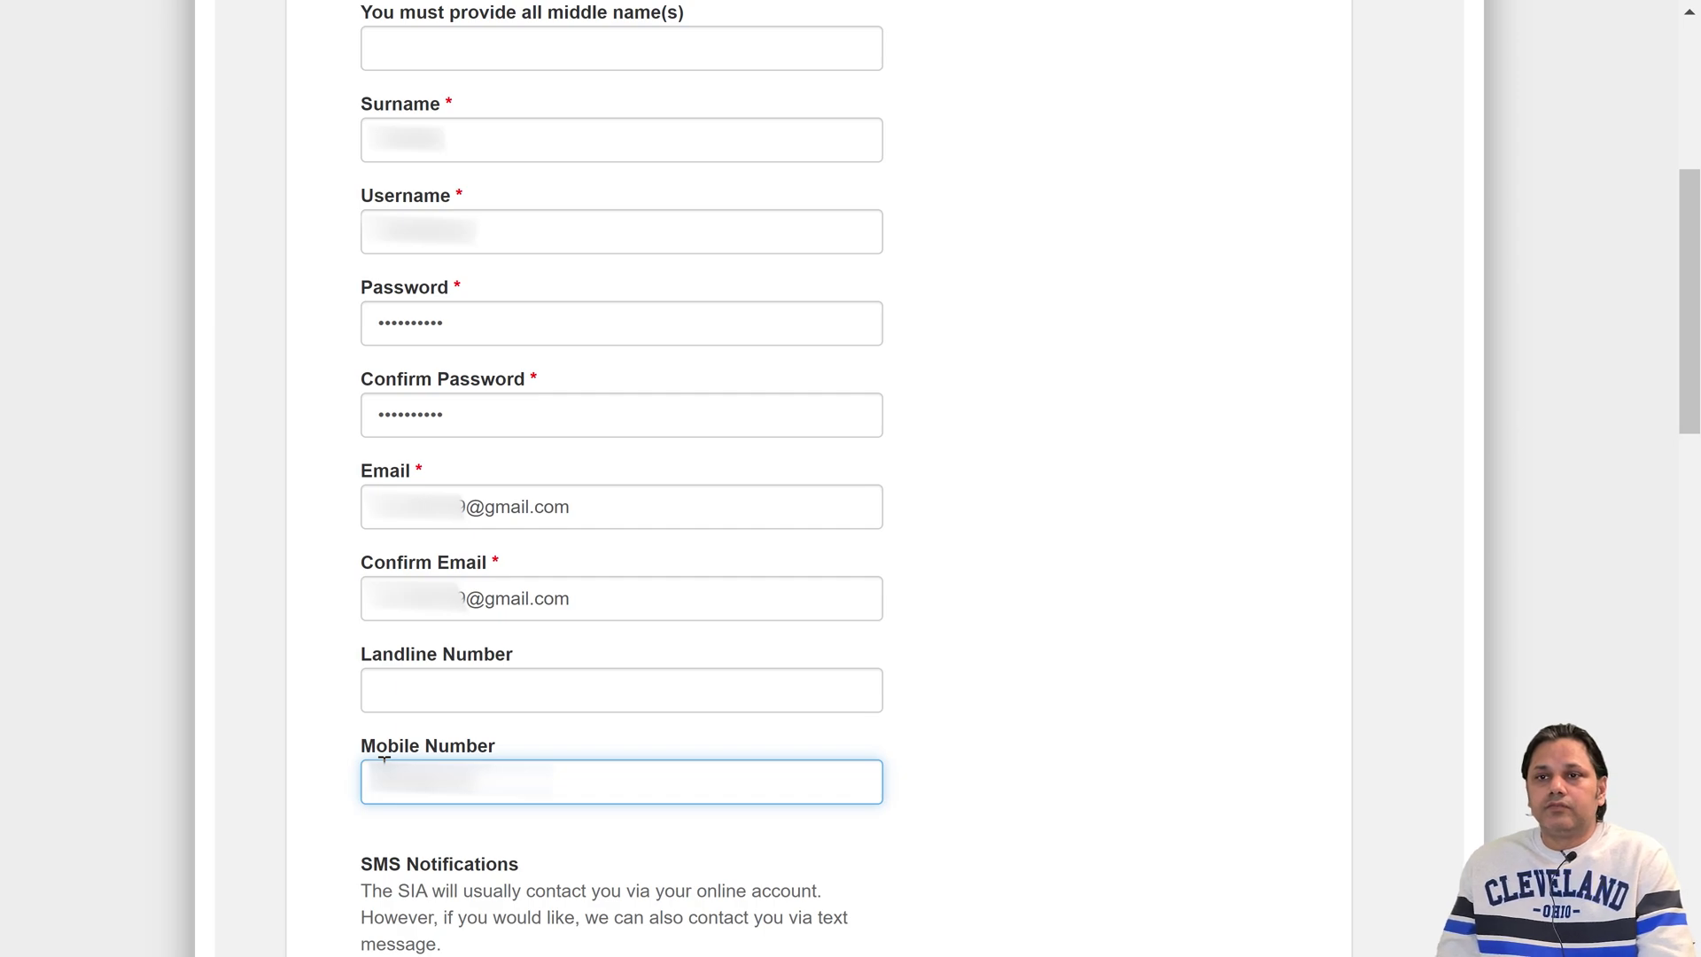
# - Choose the security question 'Which town / city was your father born in?' and enter its answer
pyautogui.scroll(-9, 385, 760)
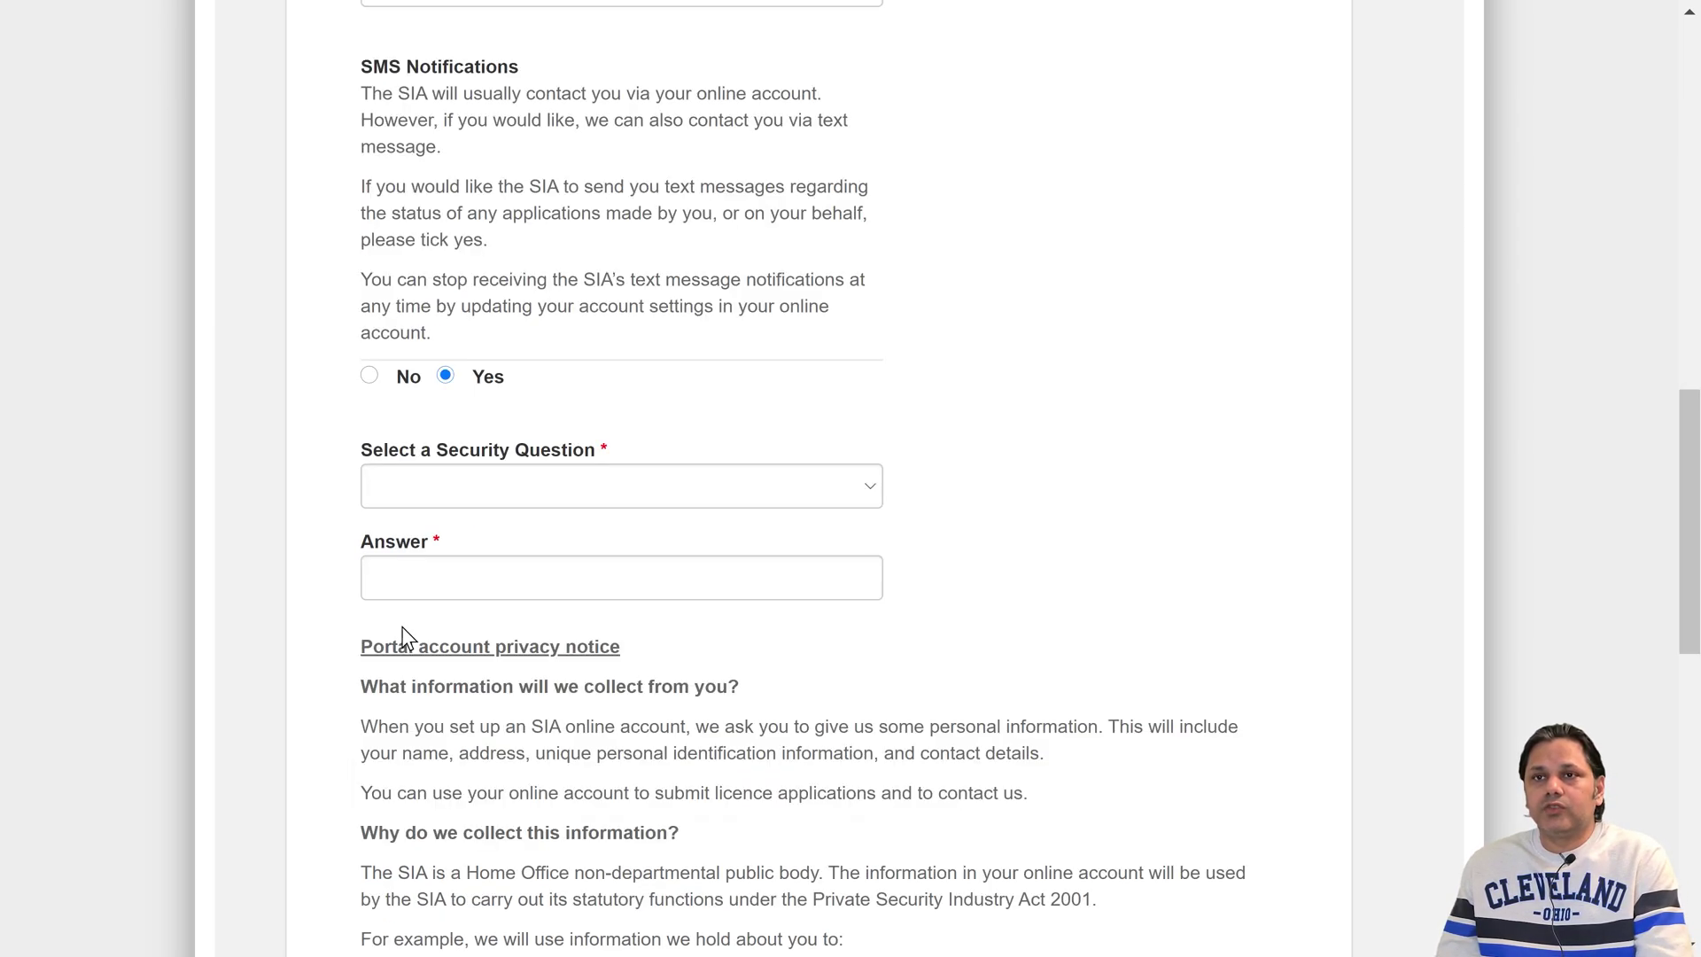
pyautogui.click(441, 482)
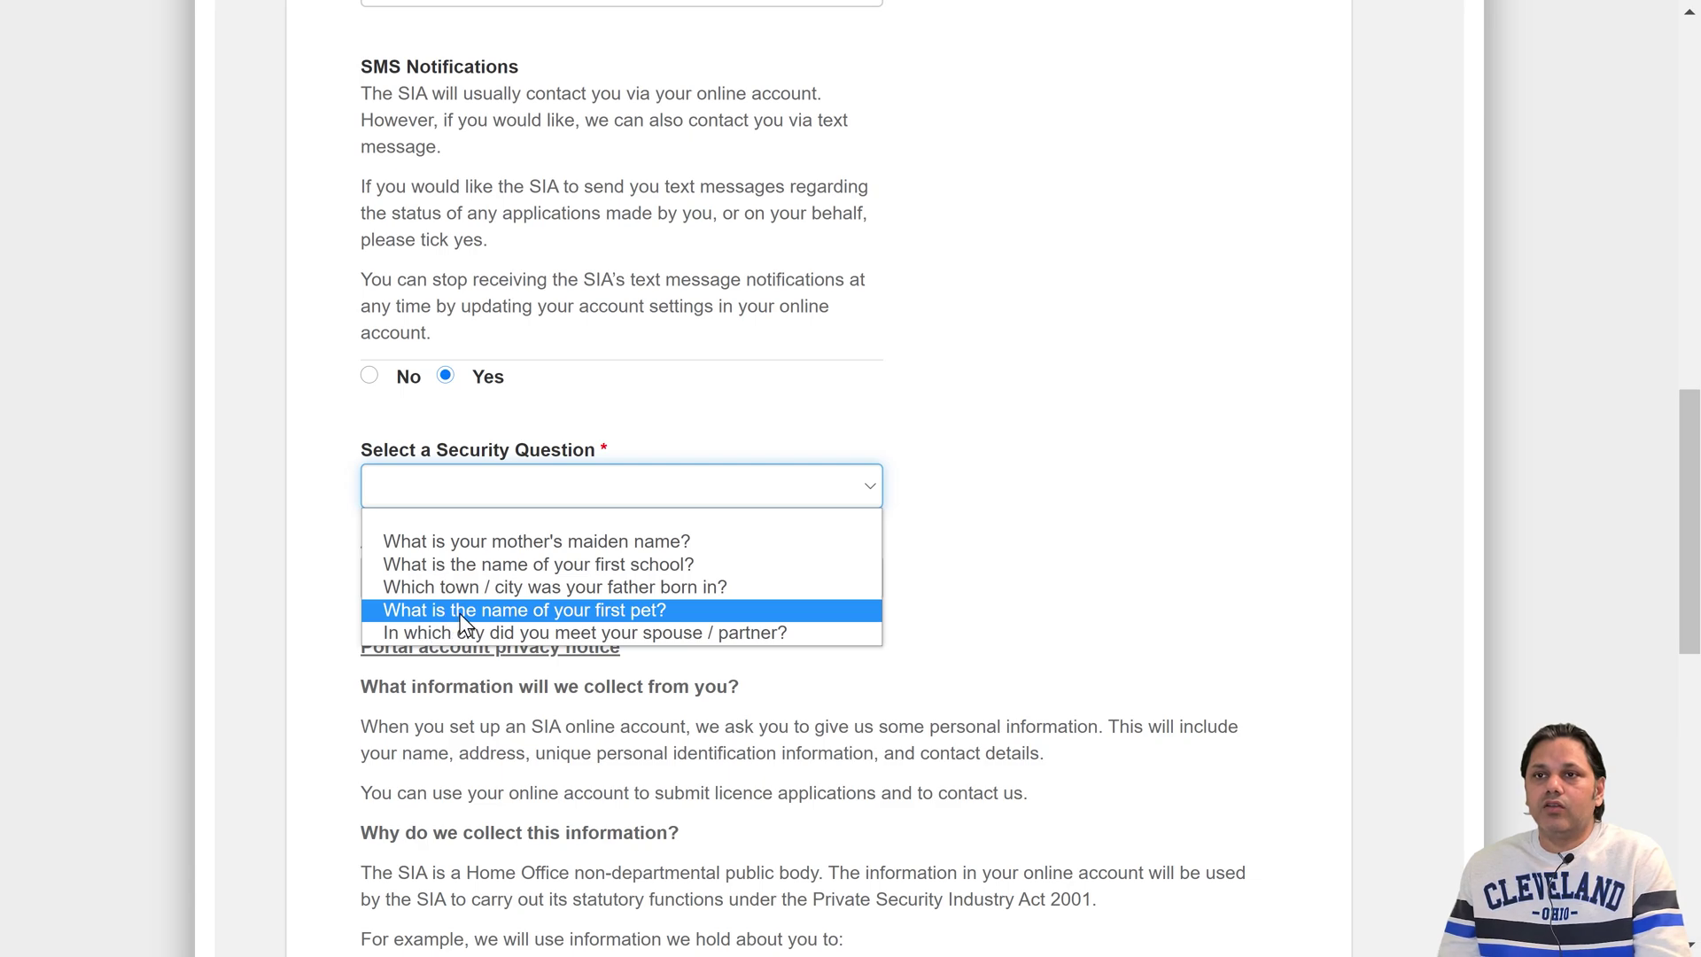
pyautogui.click(508, 589)
pyautogui.click(535, 586)
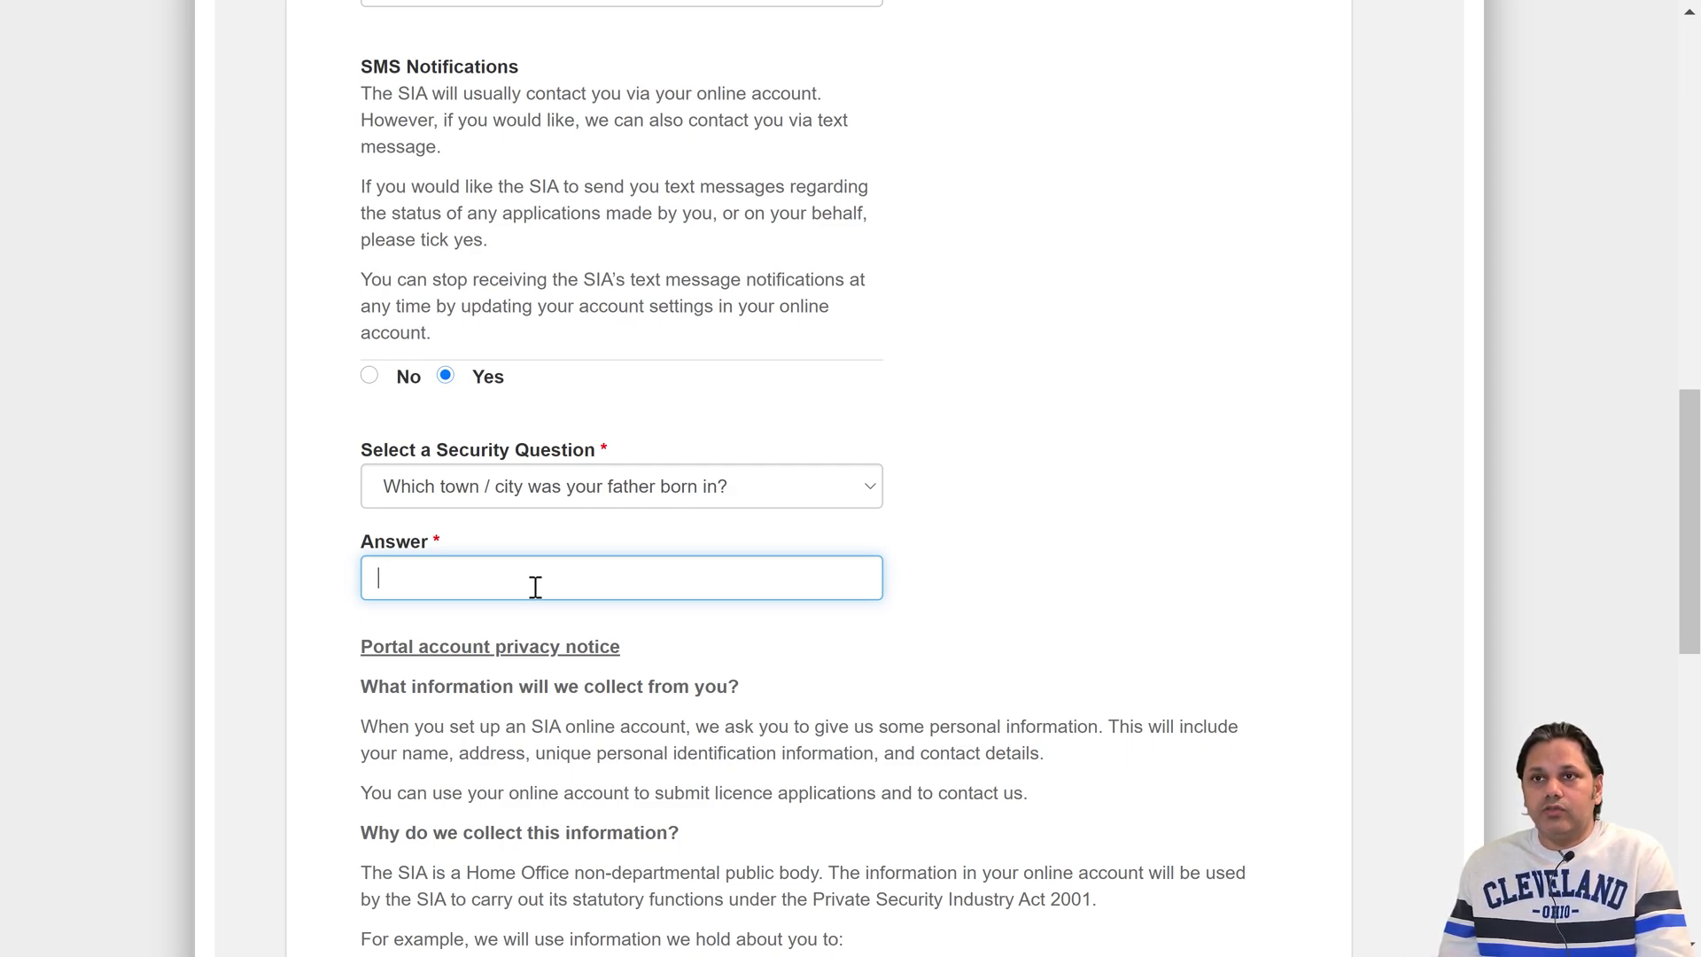
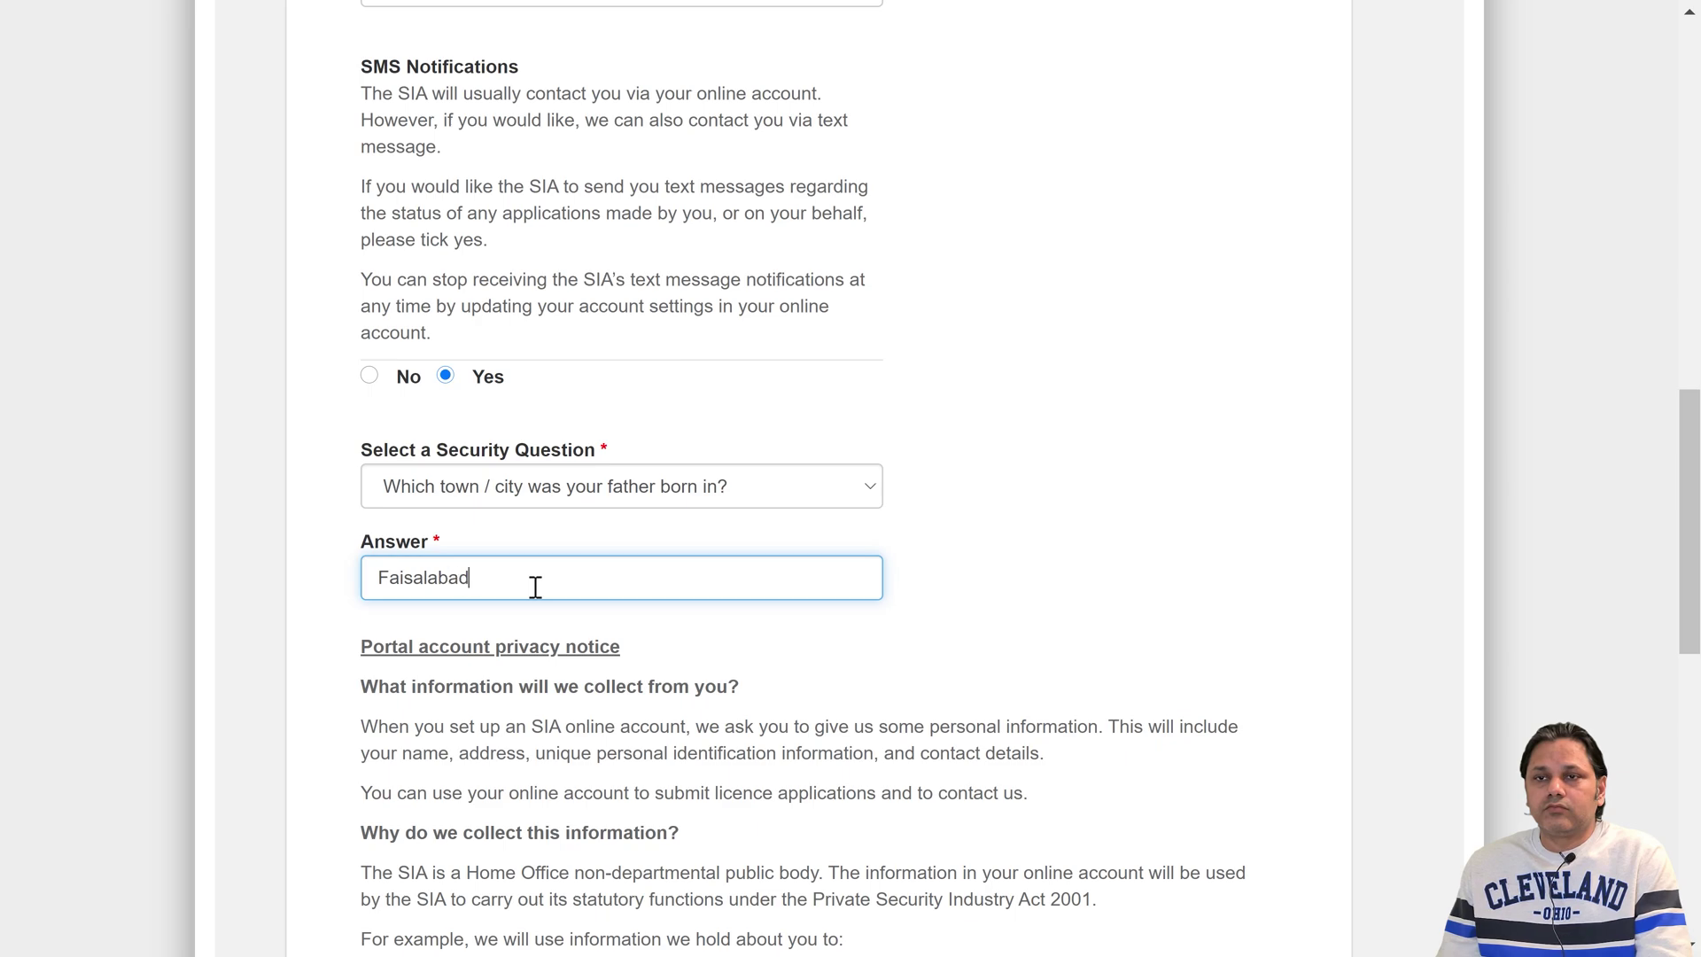
pyautogui.scroll(-10, 889, 611)
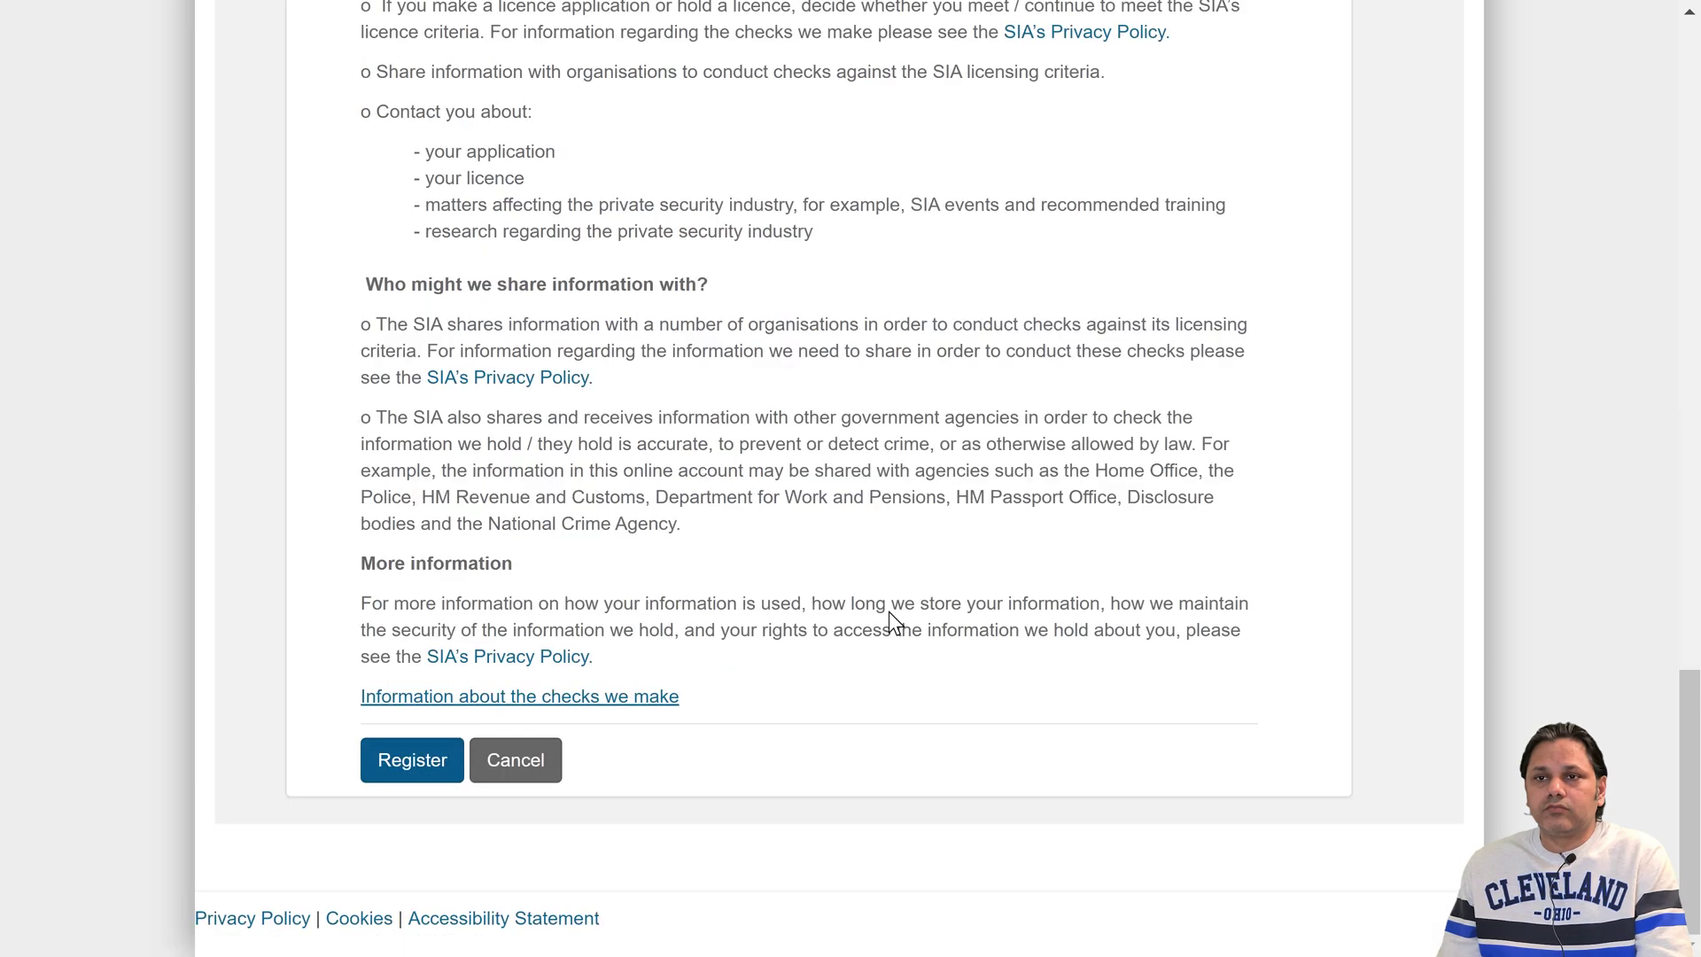
# - Submit the completed form with the Register button
pyautogui.click(412, 781)
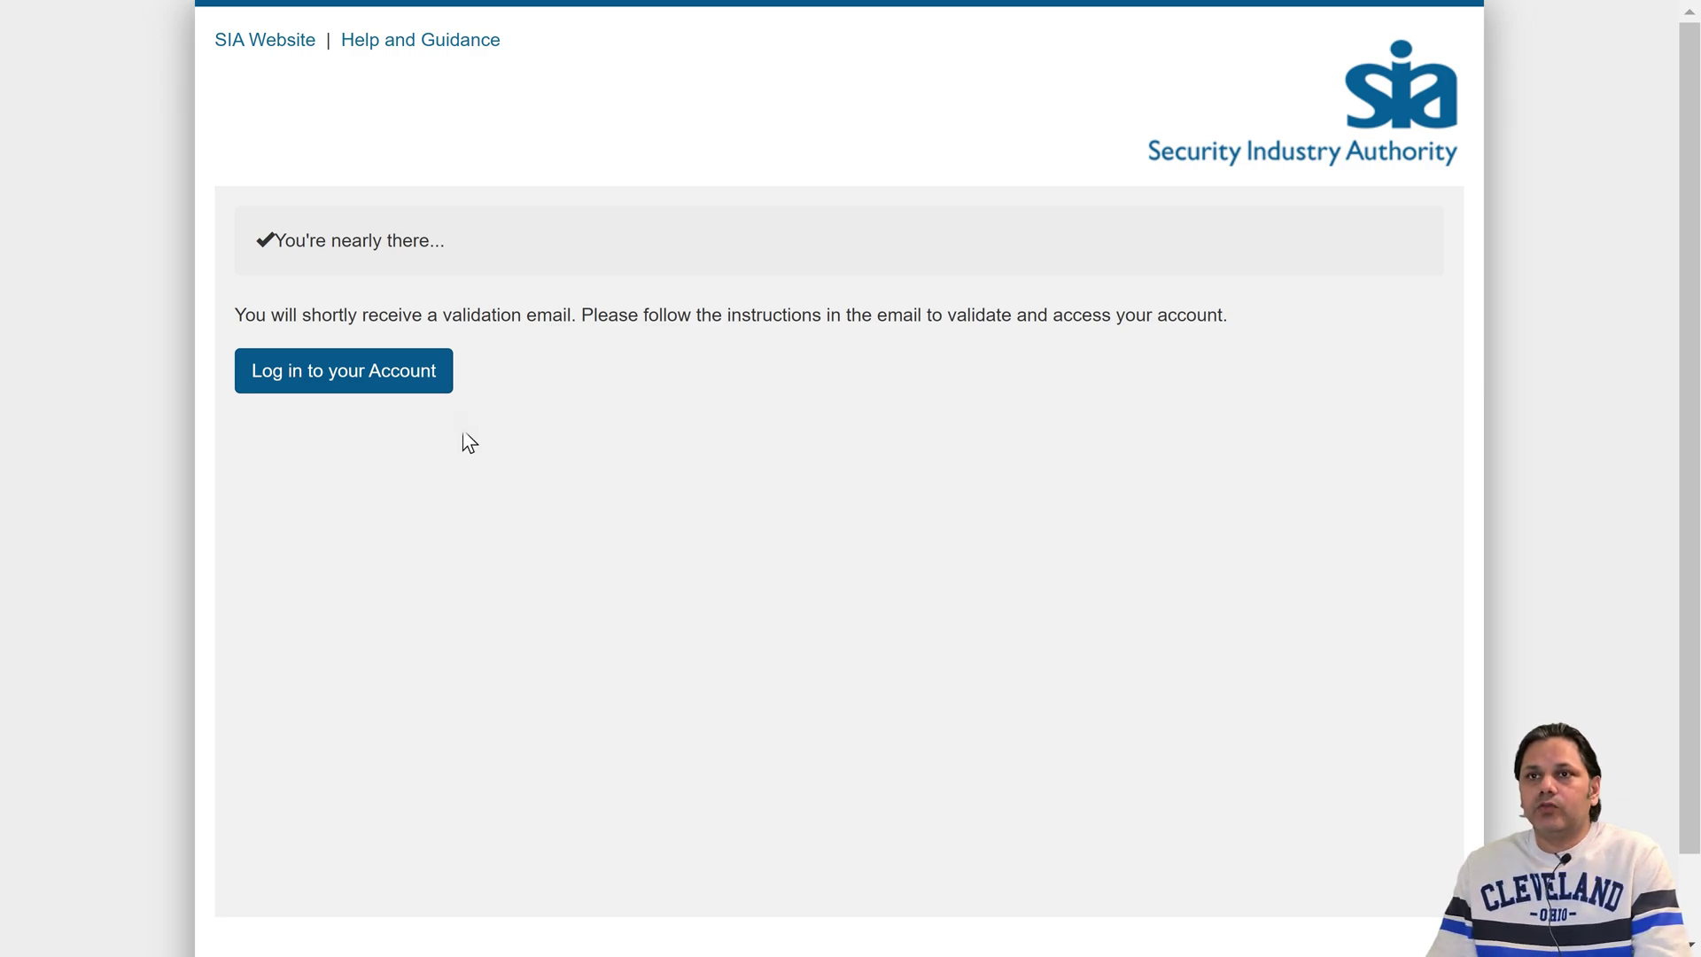
# - Log in with the saved credentials, enter the date of birth, keep No for previous licence, and submit
pyautogui.click(394, 382)
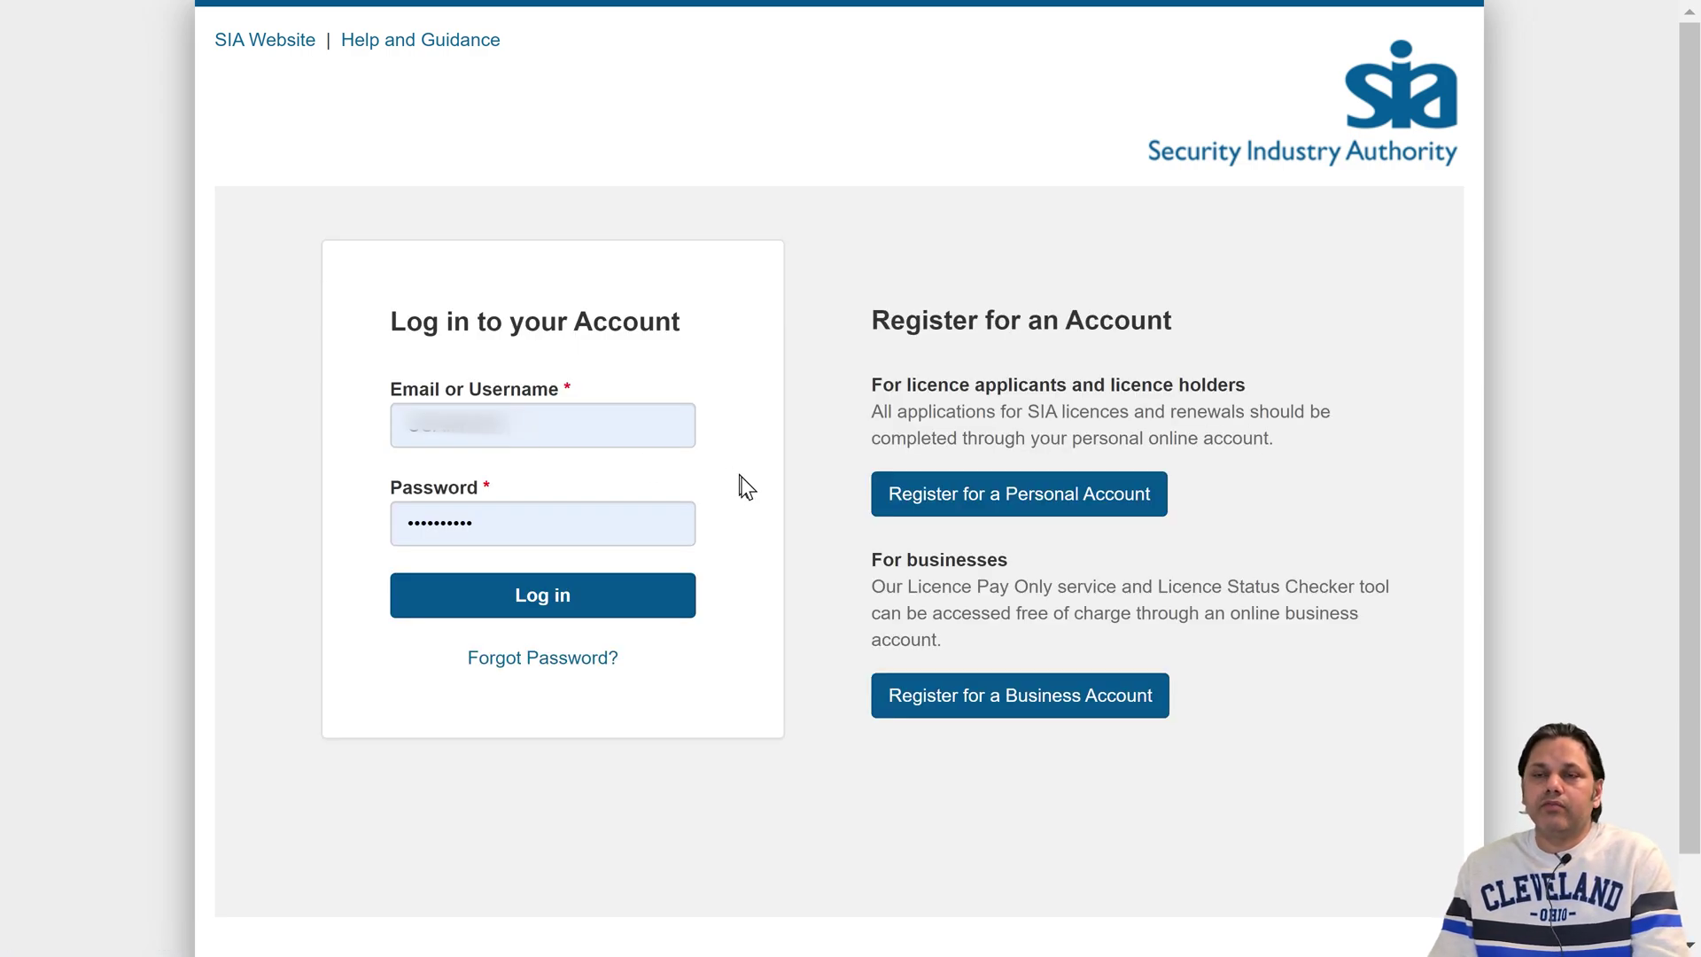
pyautogui.click(528, 604)
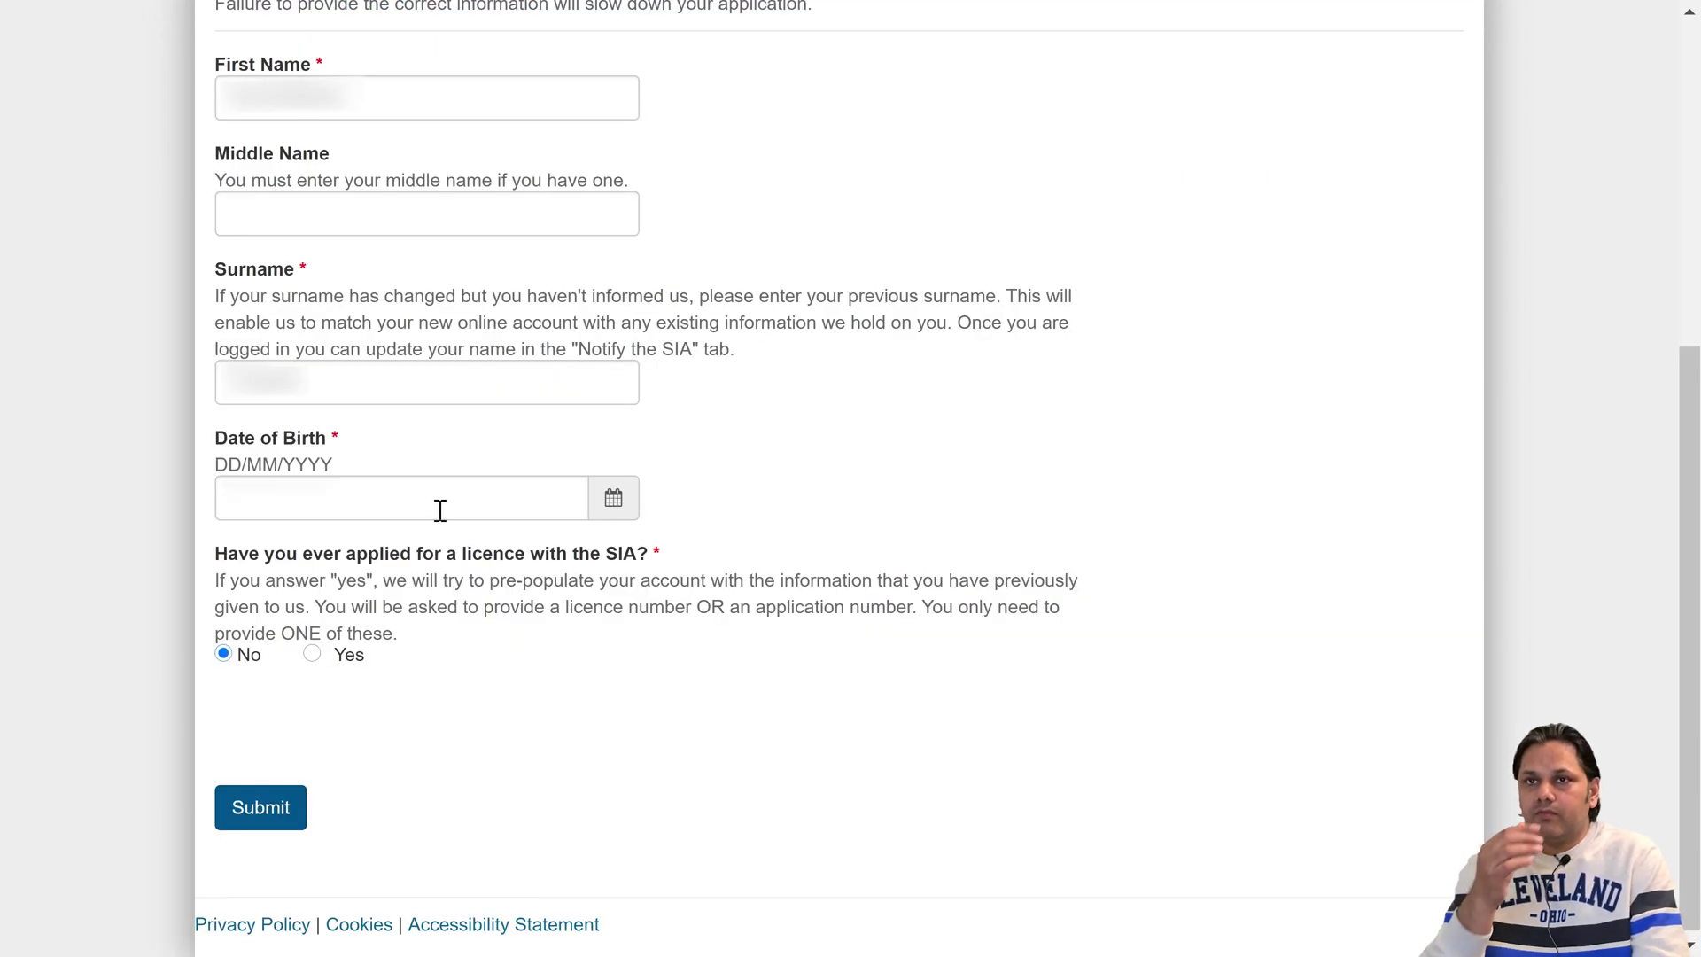
pyautogui.click(438, 510)
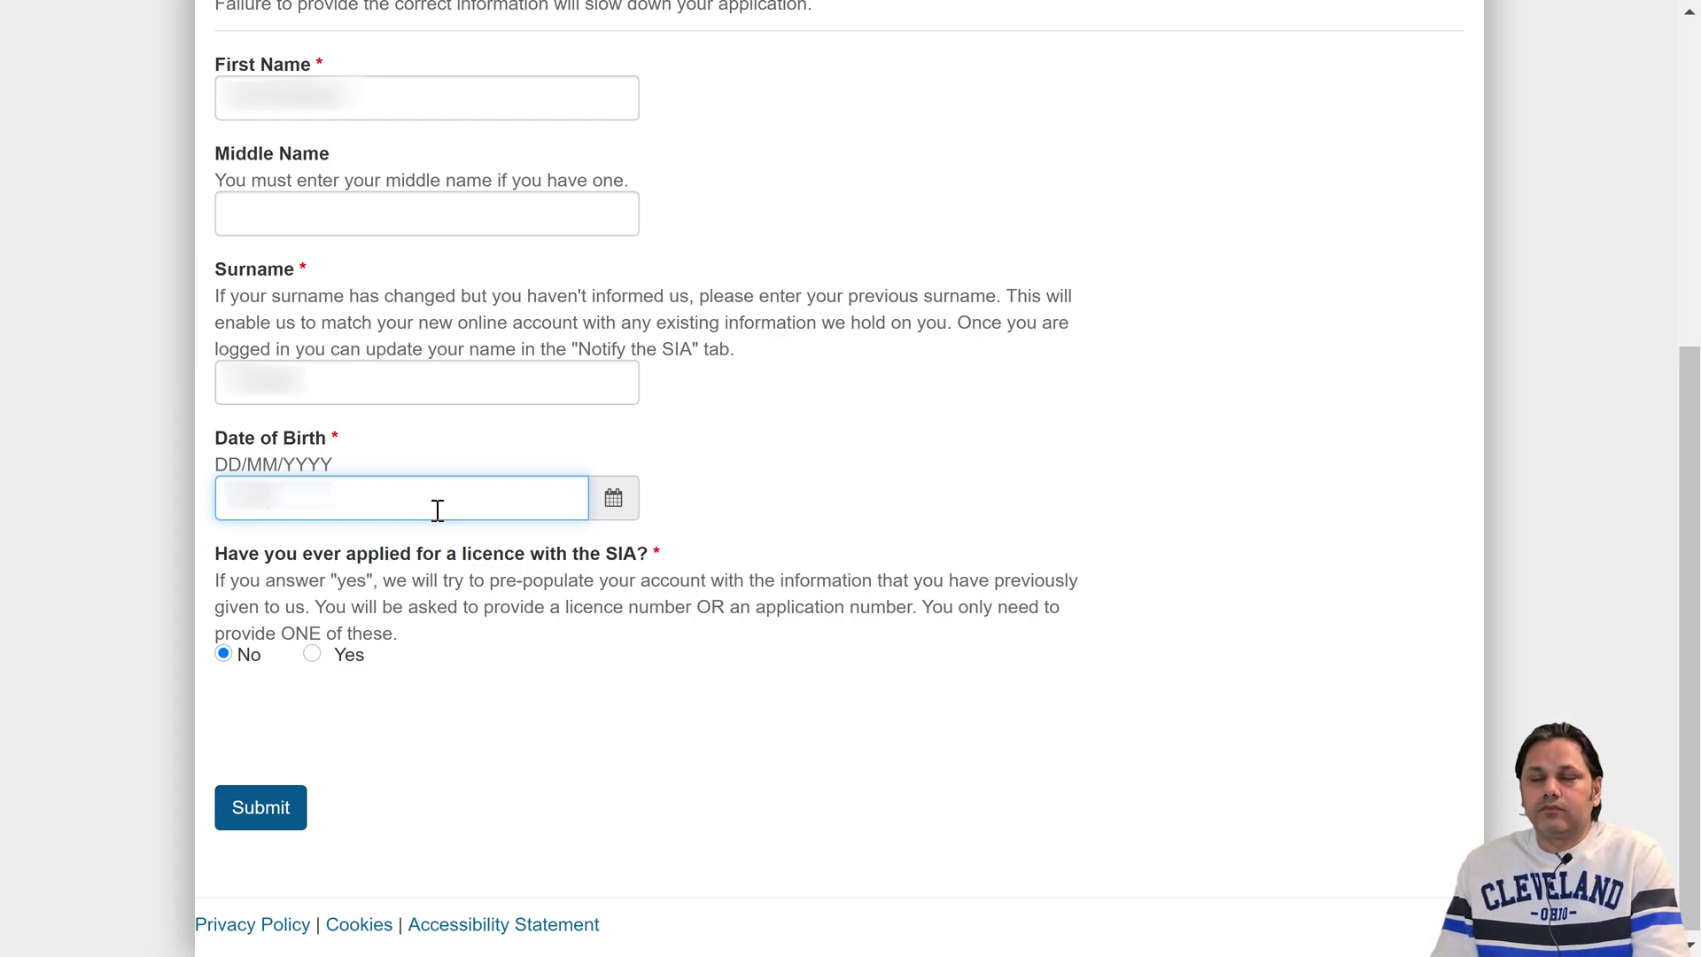
pyautogui.write('9')
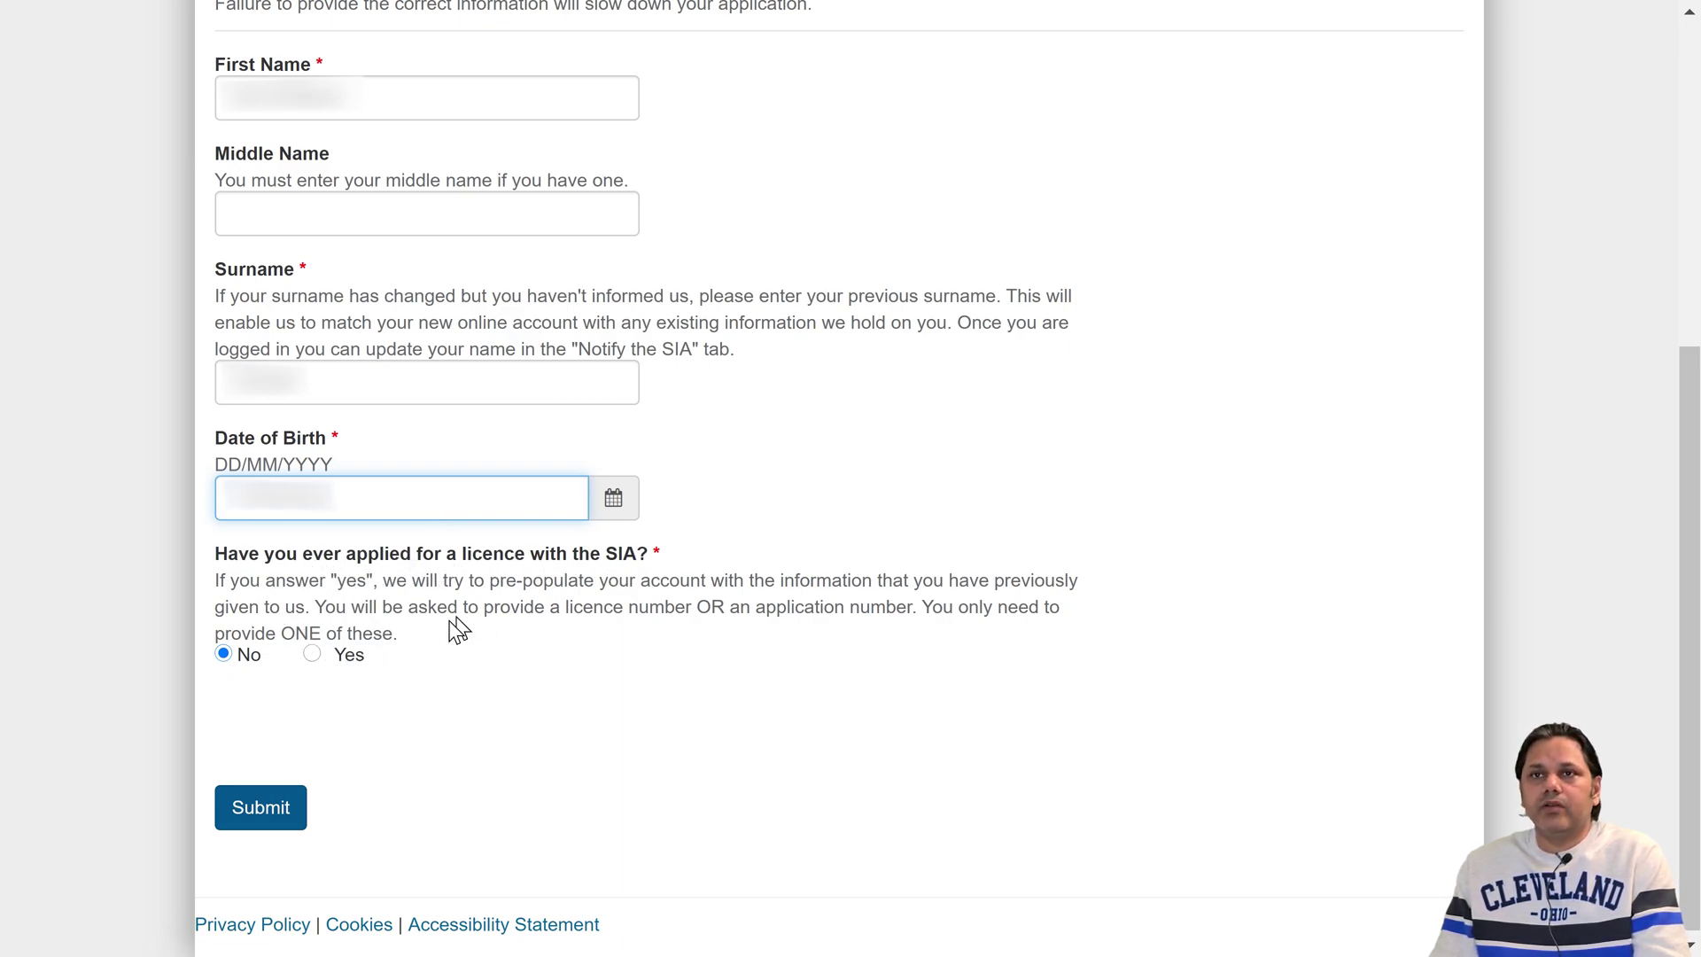
pyautogui.click(284, 820)
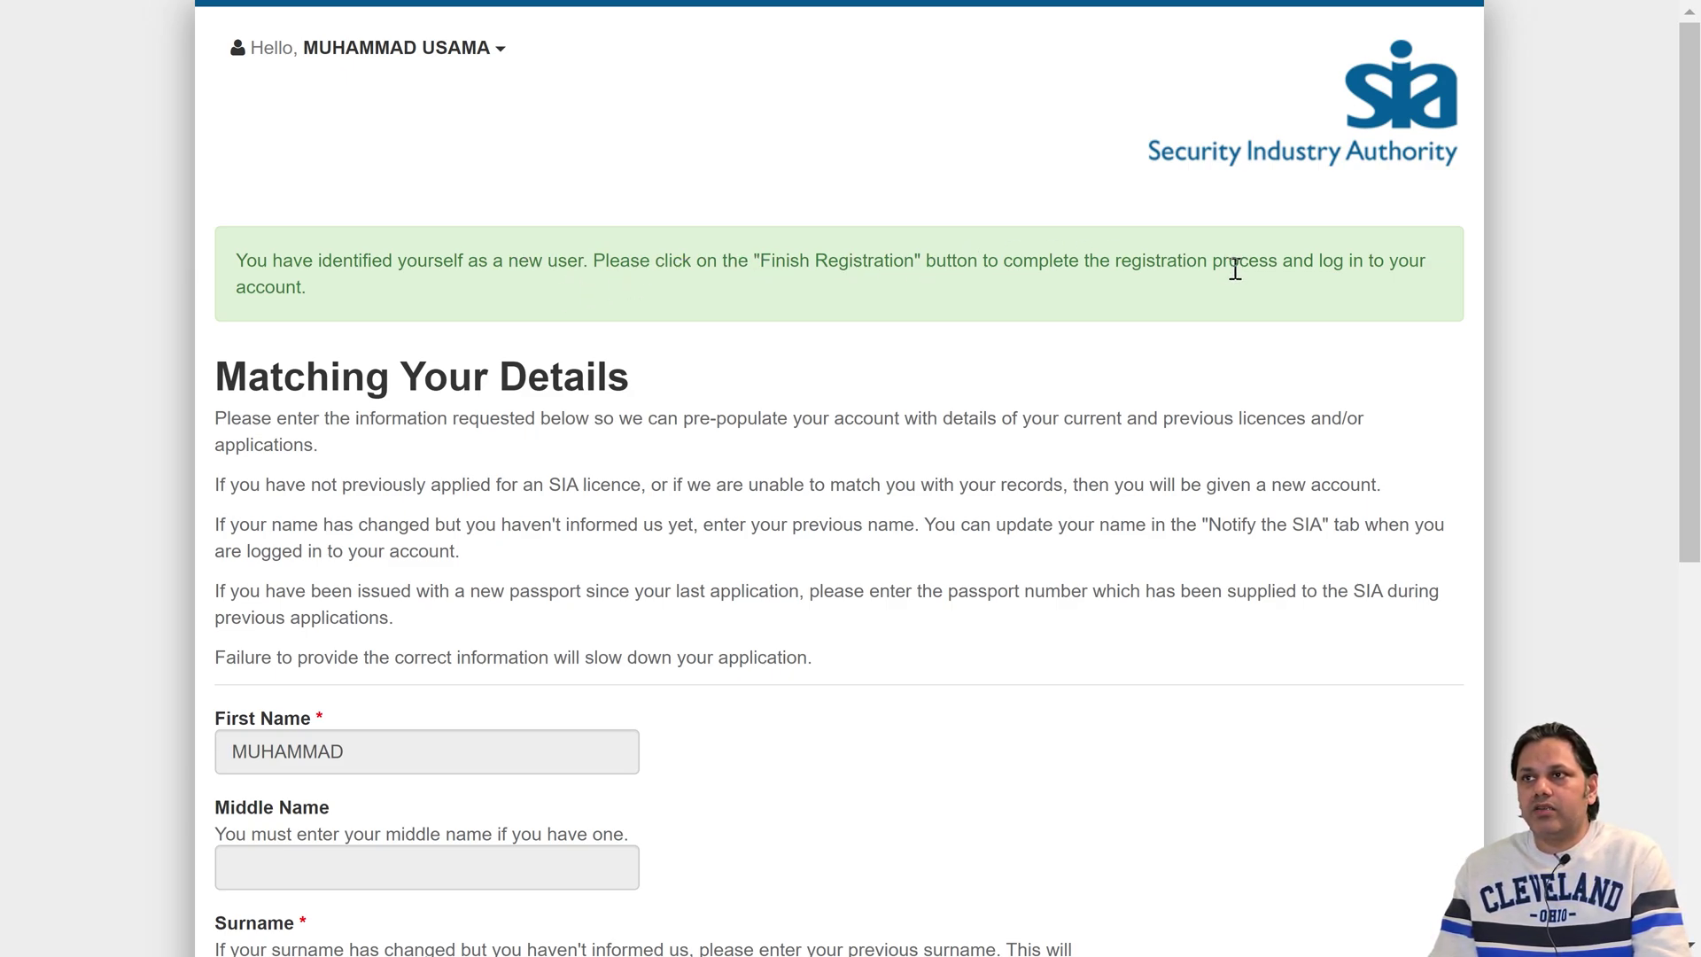
# - Confirm the matched details with Finish Registration
pyautogui.scroll(-7, 399, 368)
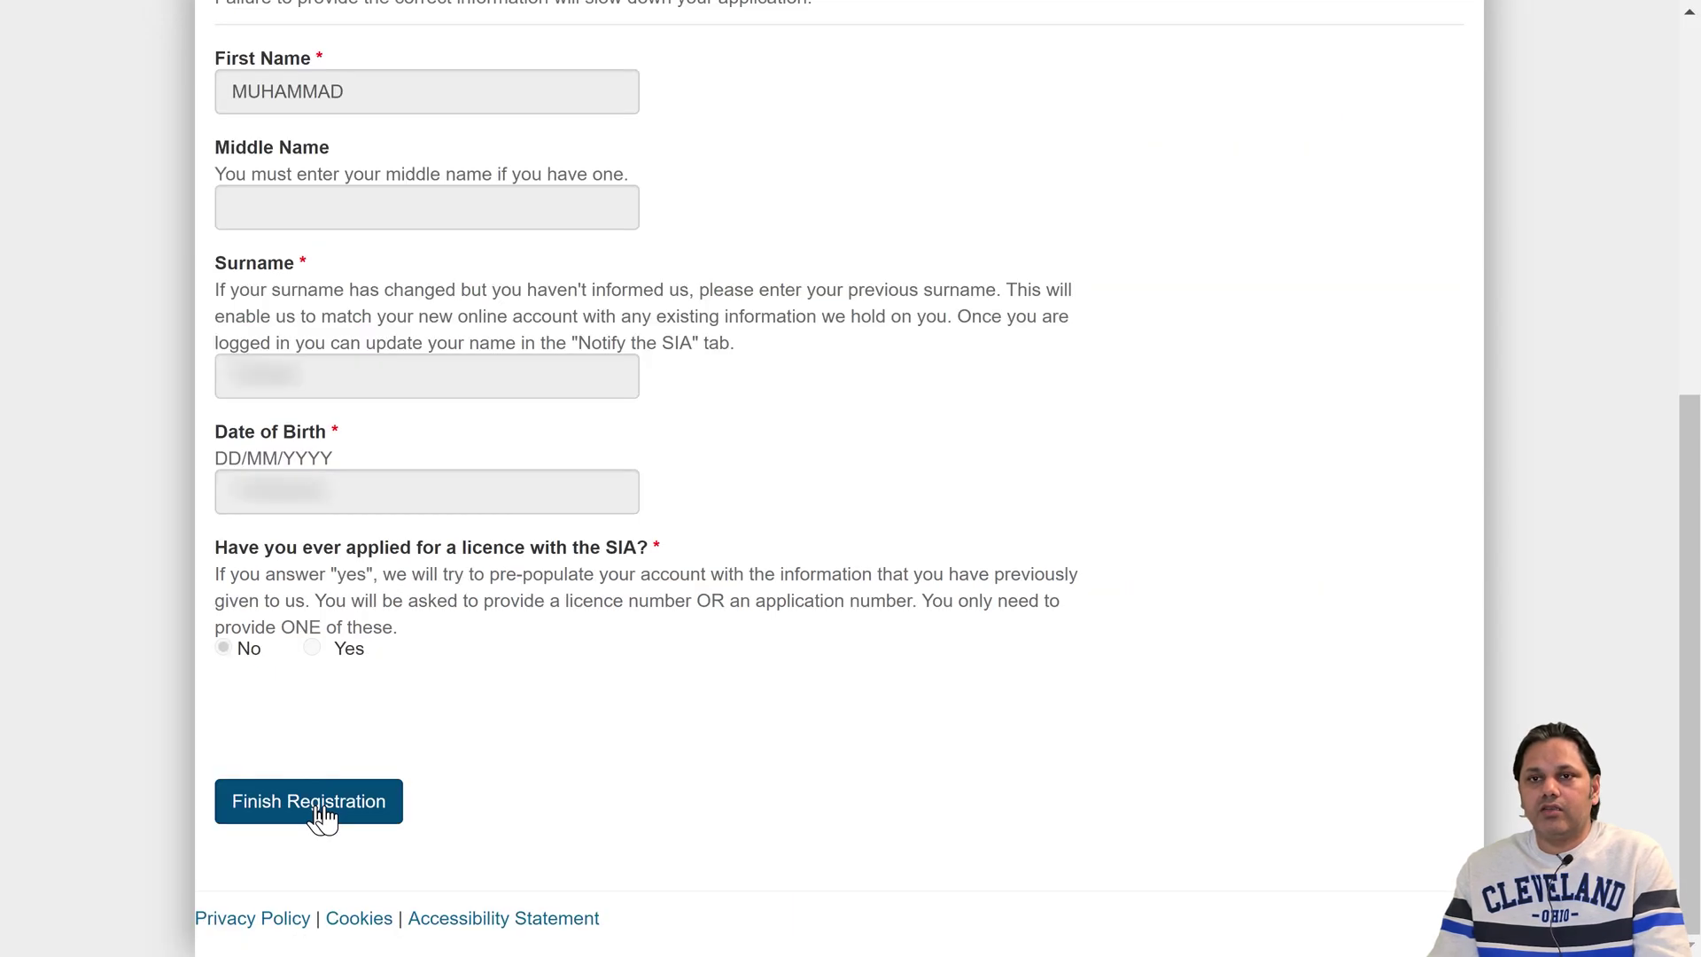
pyautogui.click(322, 819)
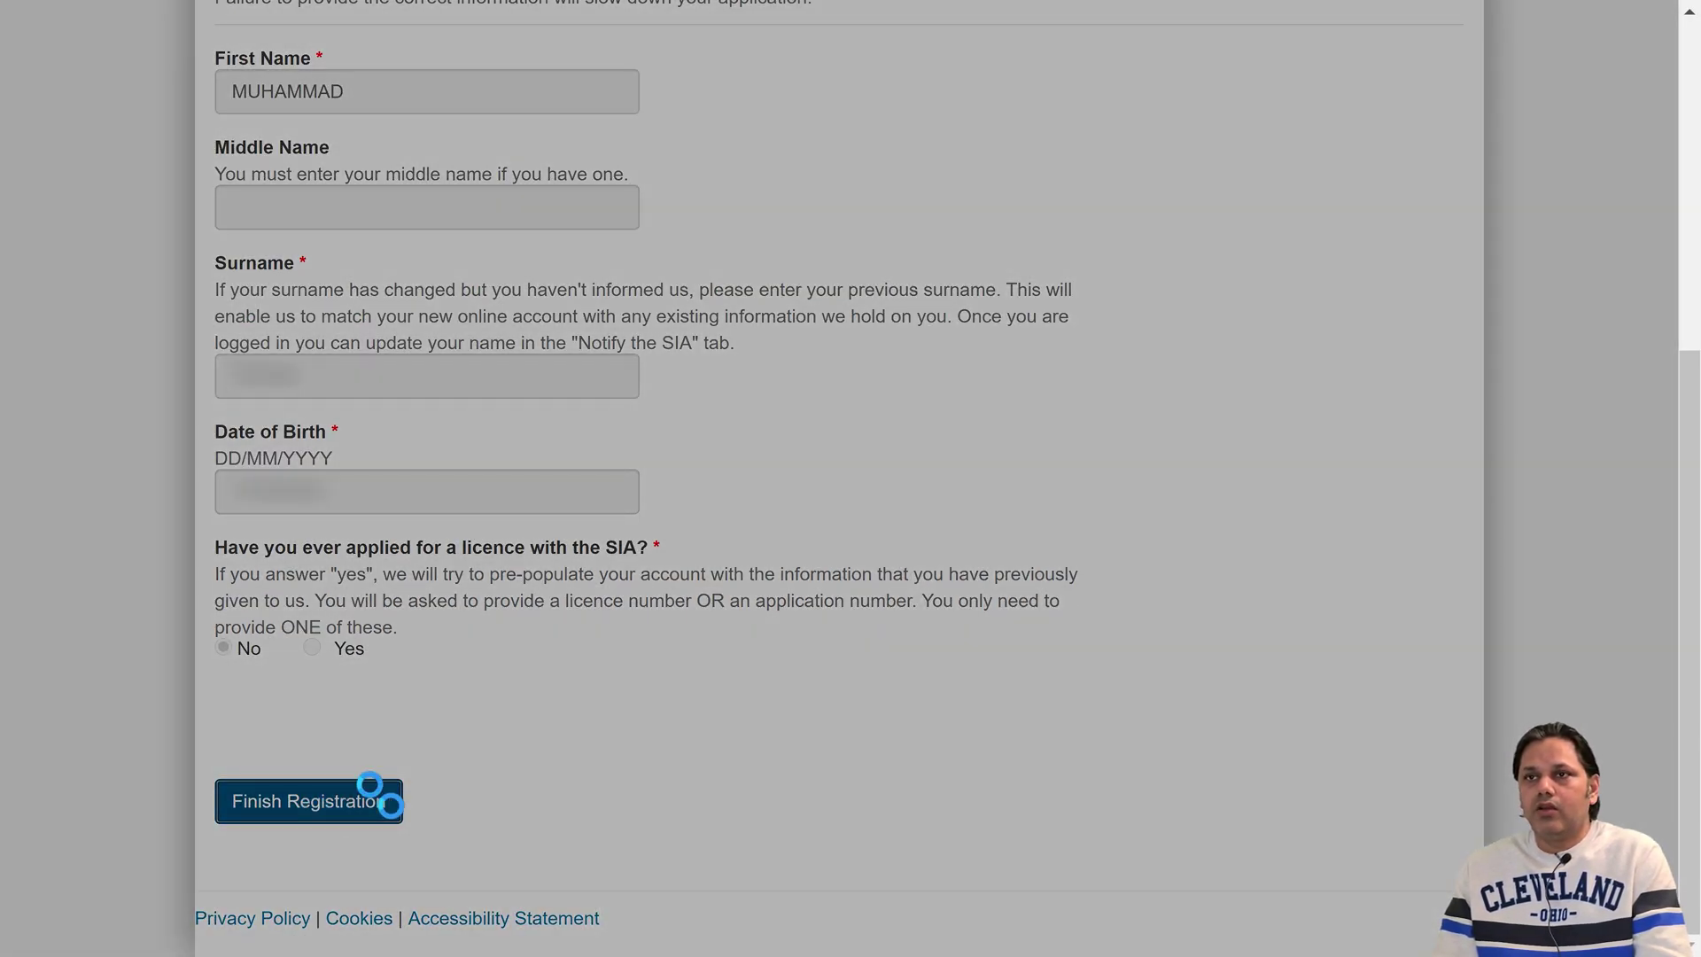